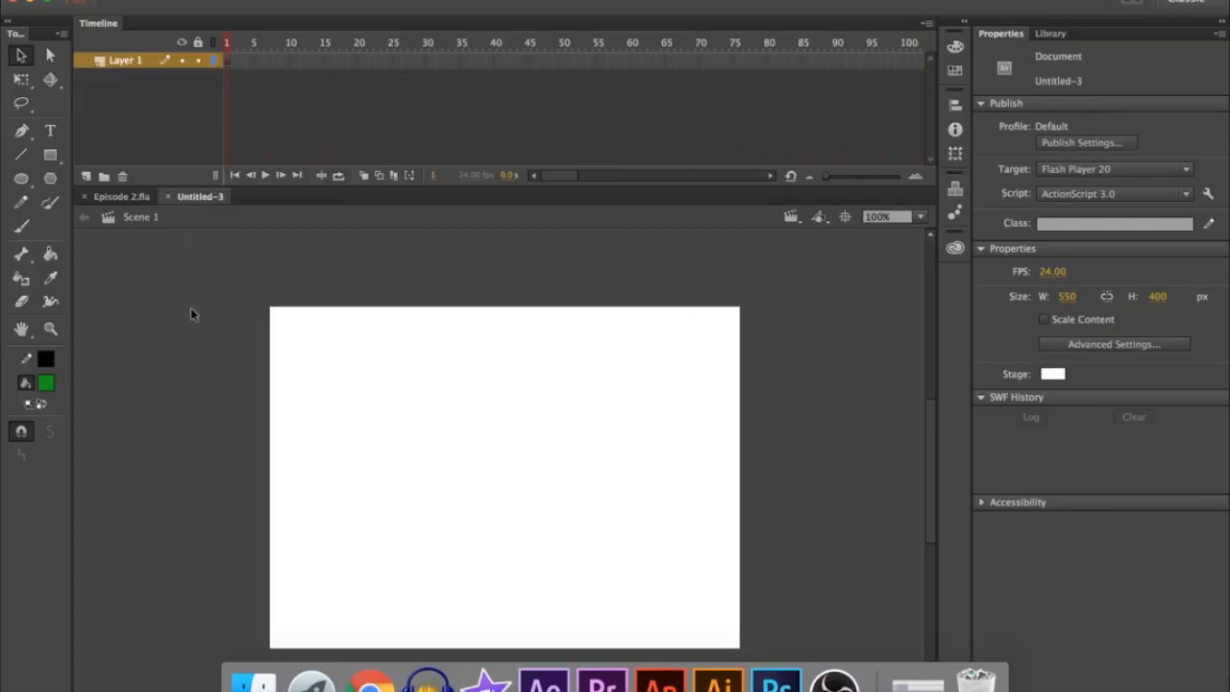
Draw a green circle with a black outline, about 110 px wide, near the stage's upper-left corner
click(21, 177)
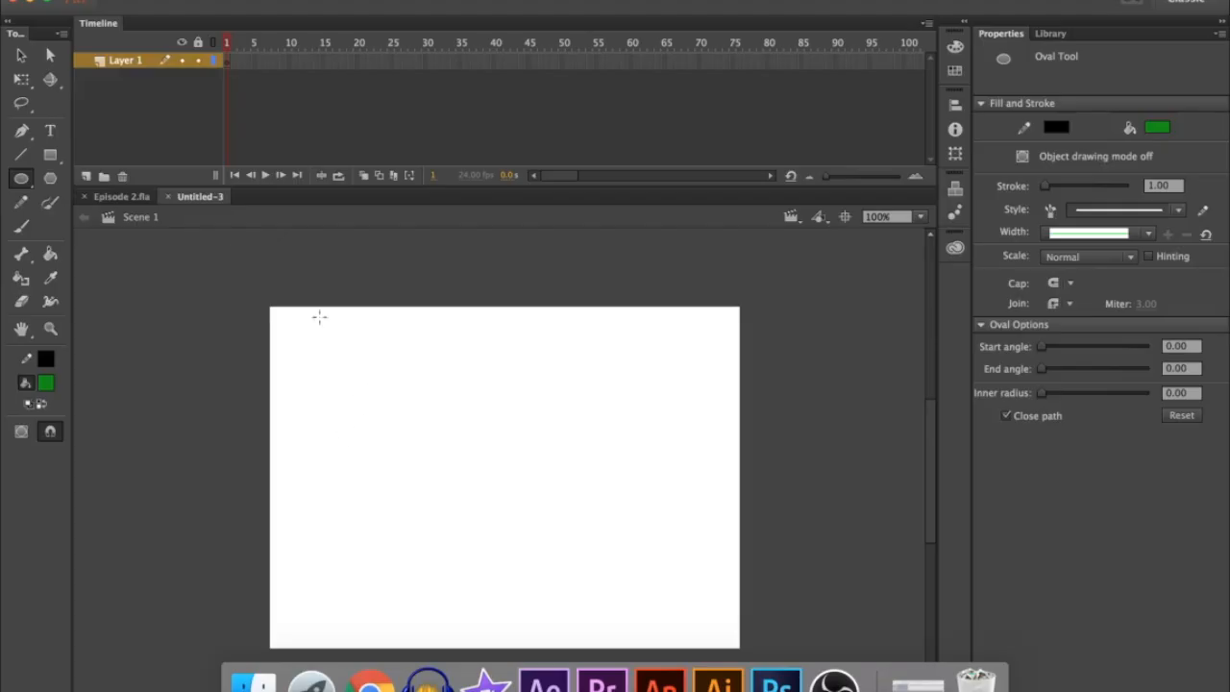
drag(312, 309, 406, 404)
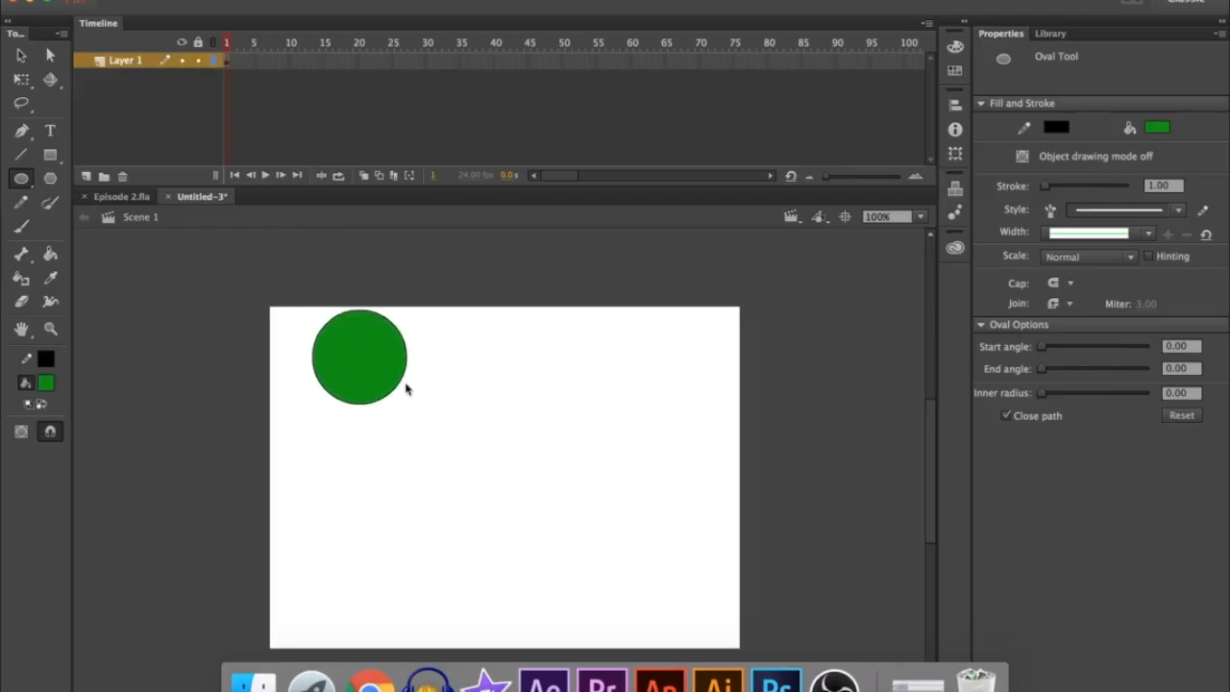
Insert a keyframe at frame 2 and move its circle slightly down and right to about X 80, Y 29
right_click(232, 64)
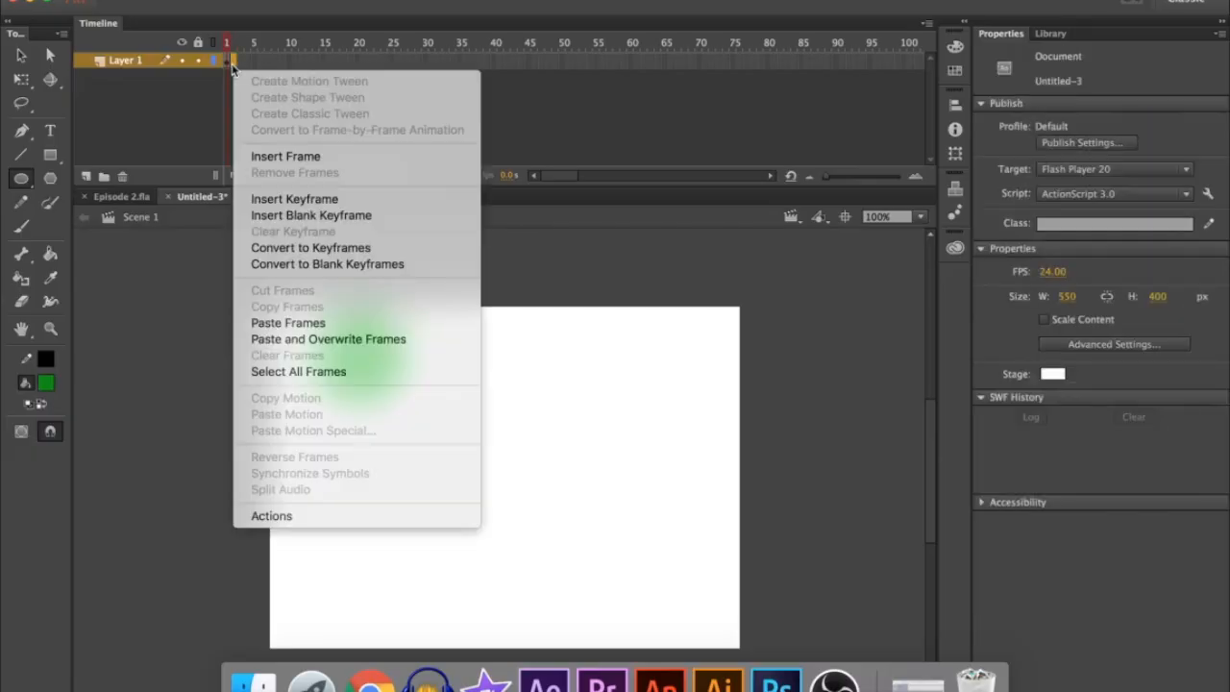
click(327, 199)
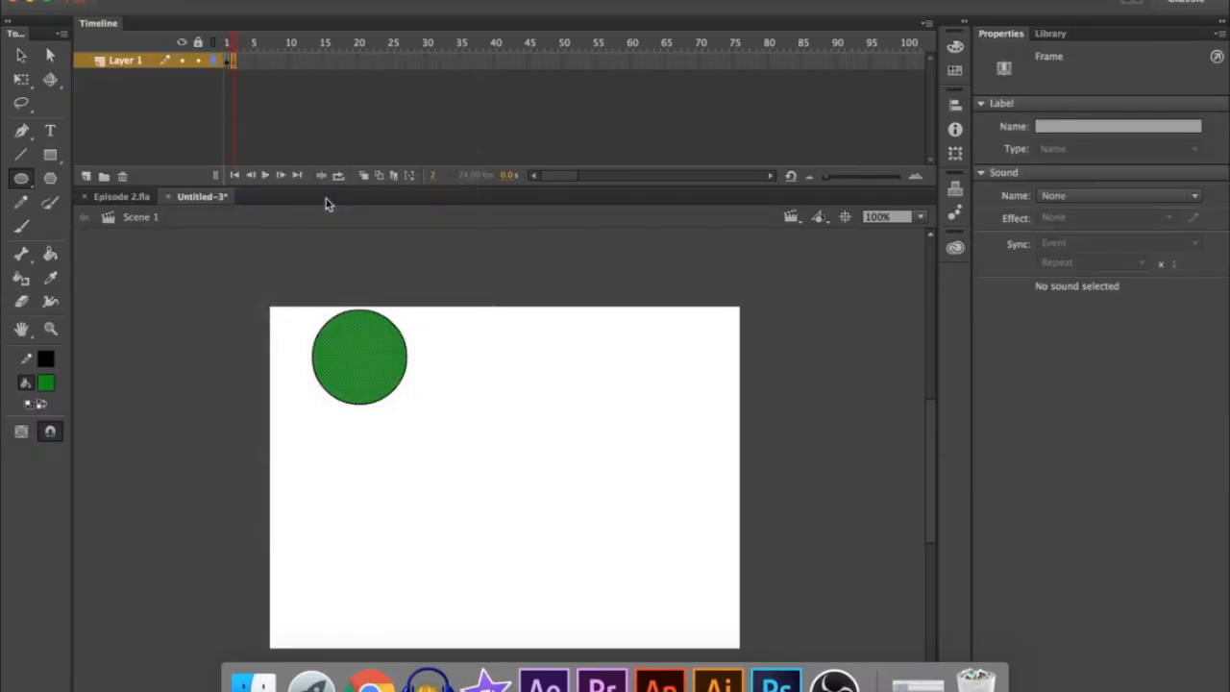
click(21, 54)
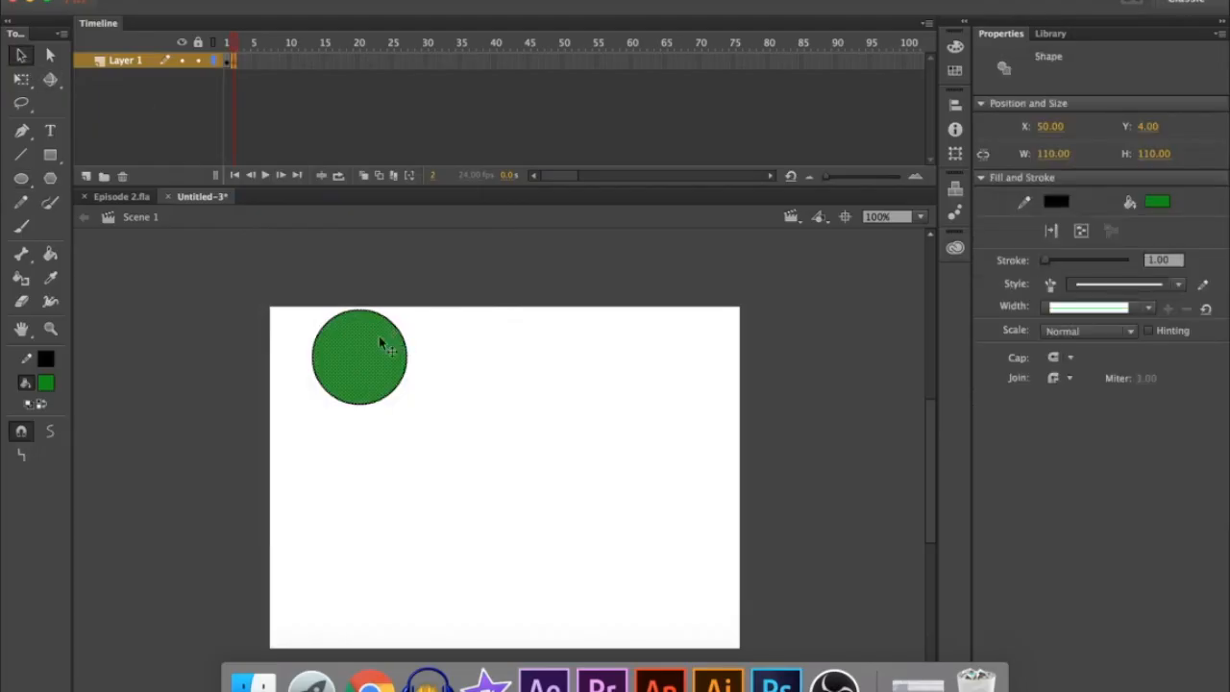
drag(358, 354, 383, 369)
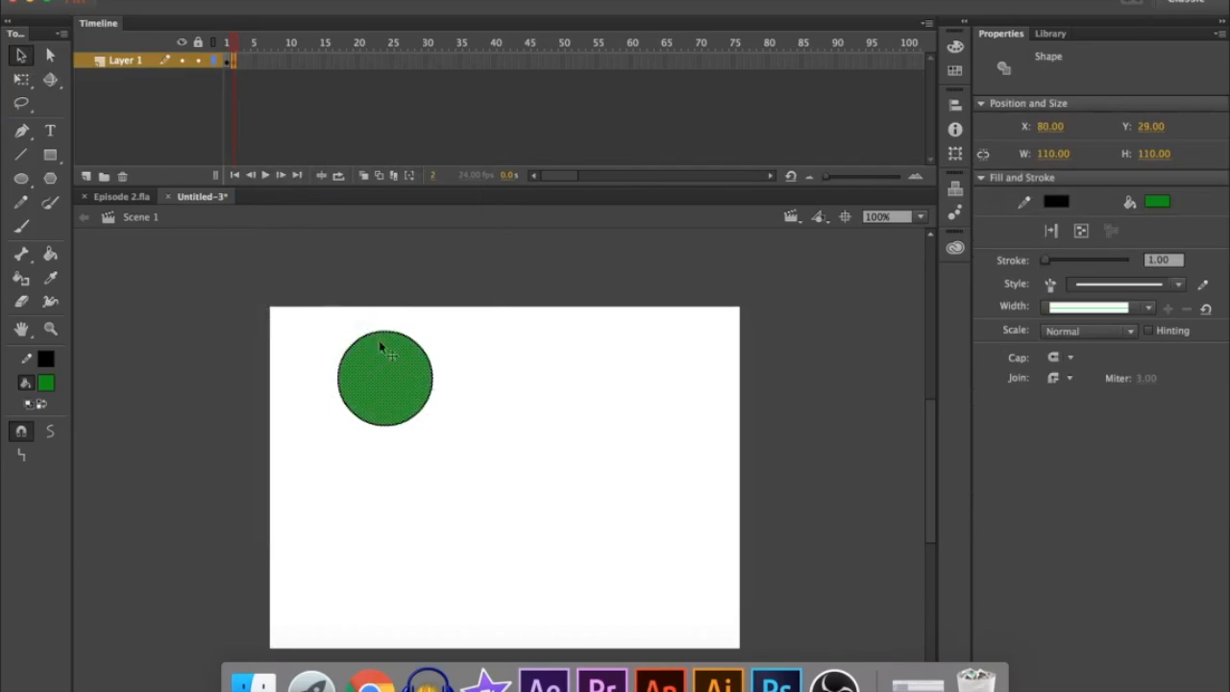
click(323, 268)
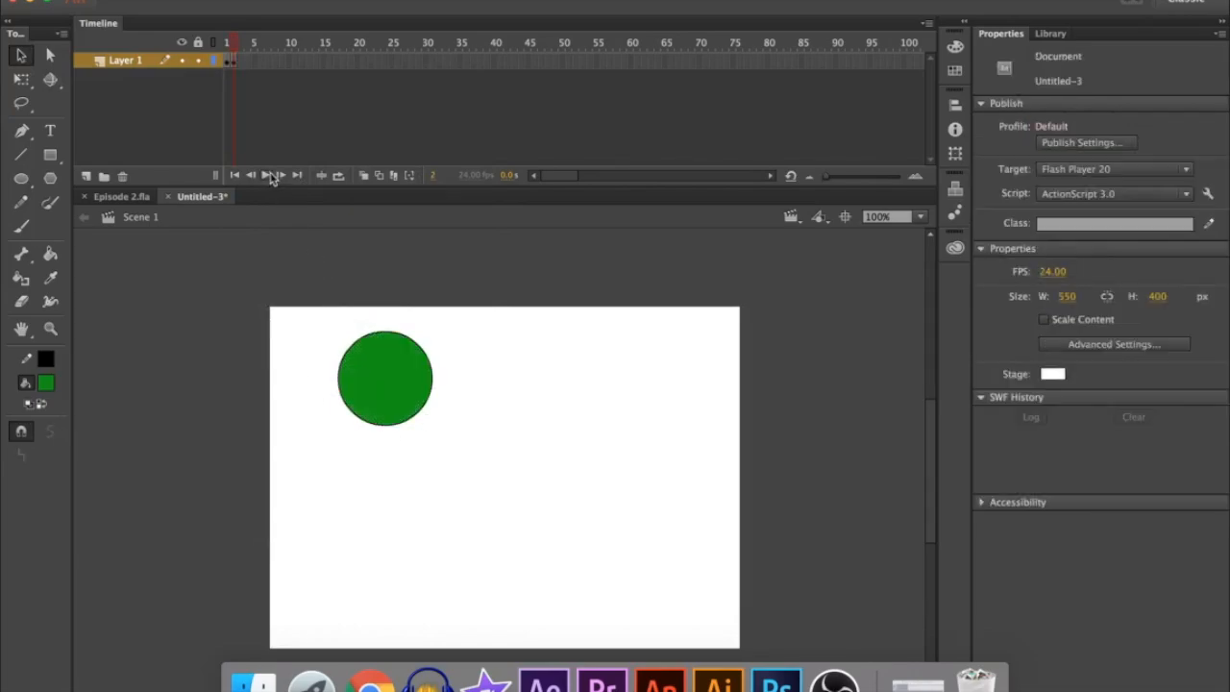
Insert a keyframe at frame 3 with the circle moved to about X 95, Y 43, and play the animation
right_click(240, 60)
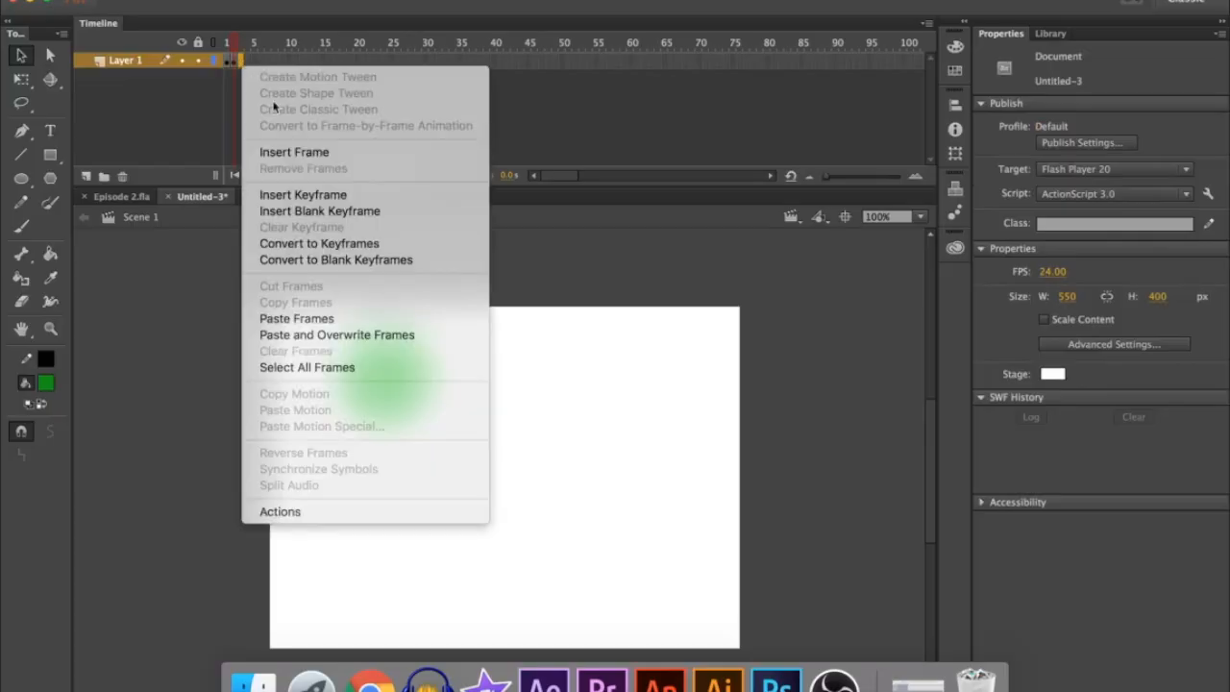
click(313, 195)
drag(388, 377, 402, 389)
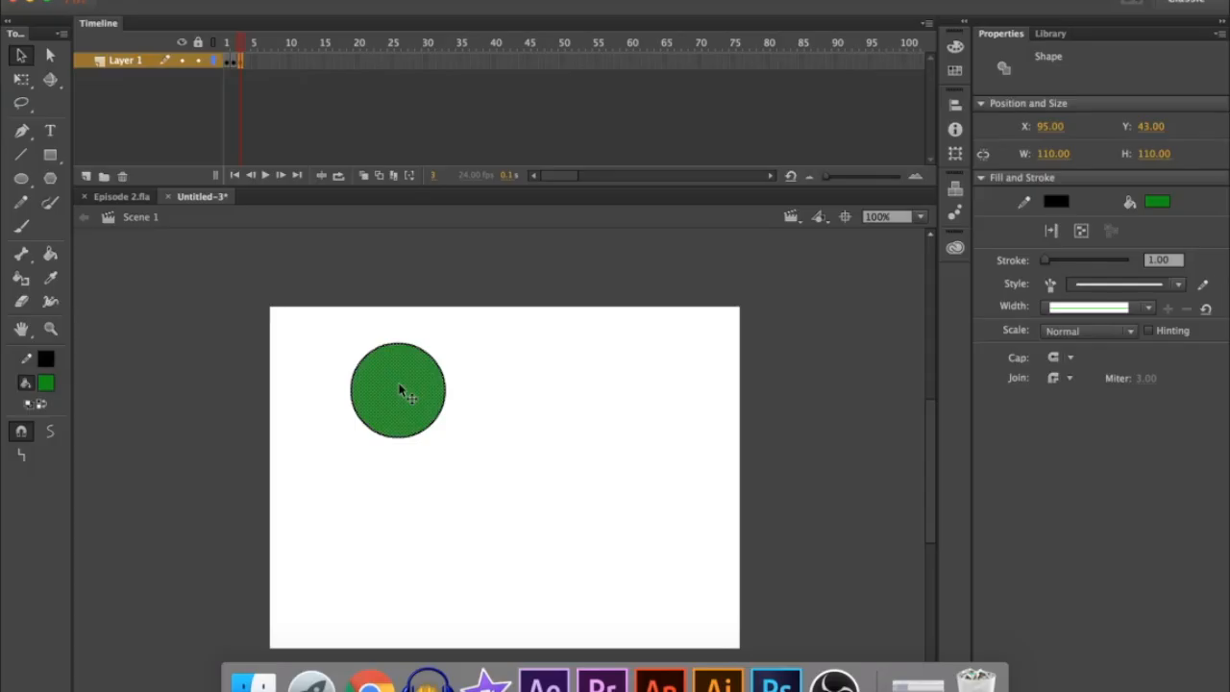
click(368, 305)
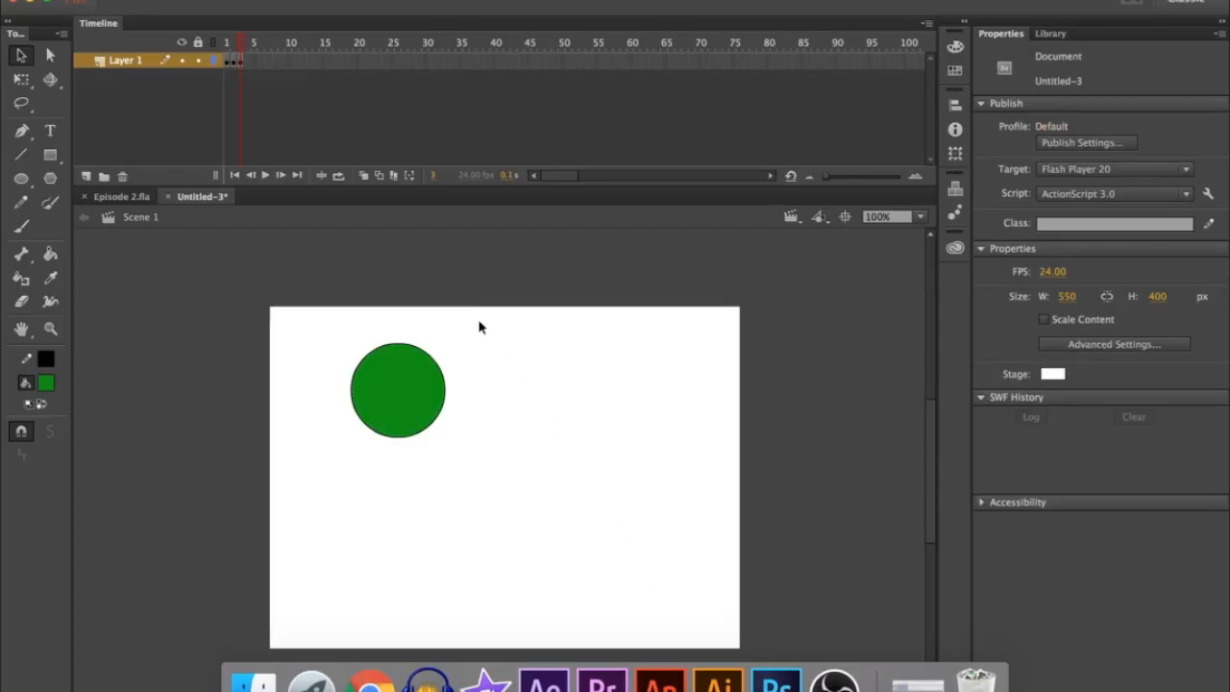
click(266, 176)
Remove all frames after frame 1 from Layer 1
drag(265, 61, 234, 64)
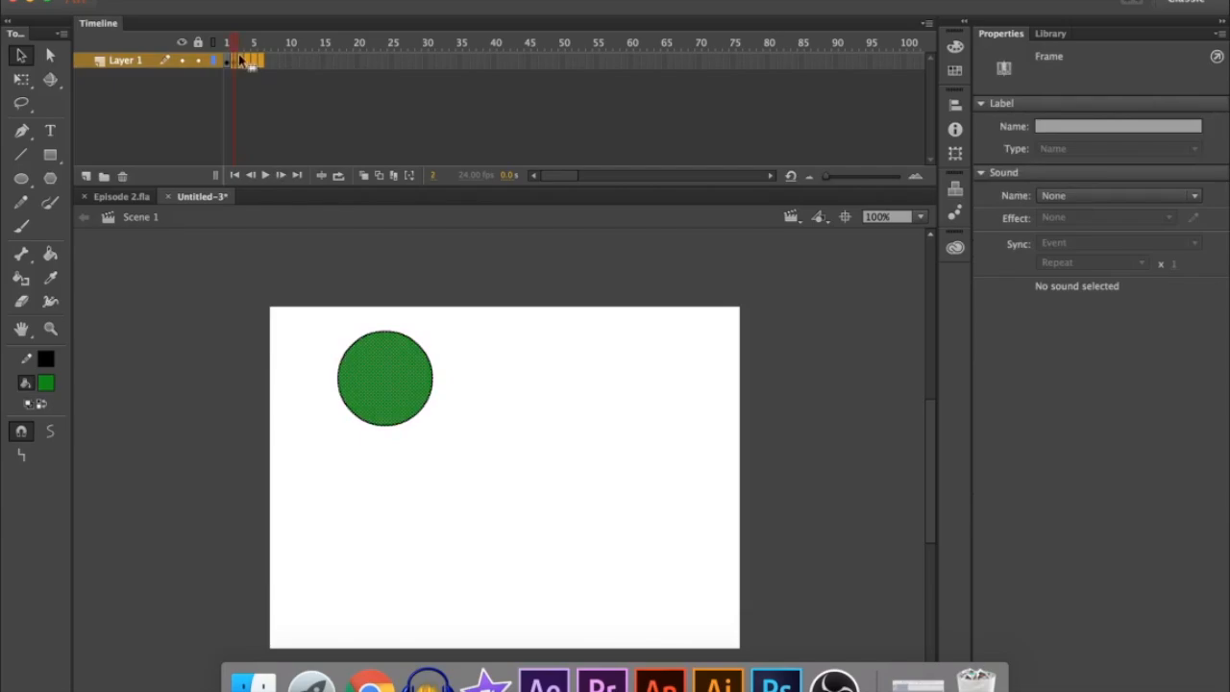
right_click(238, 53)
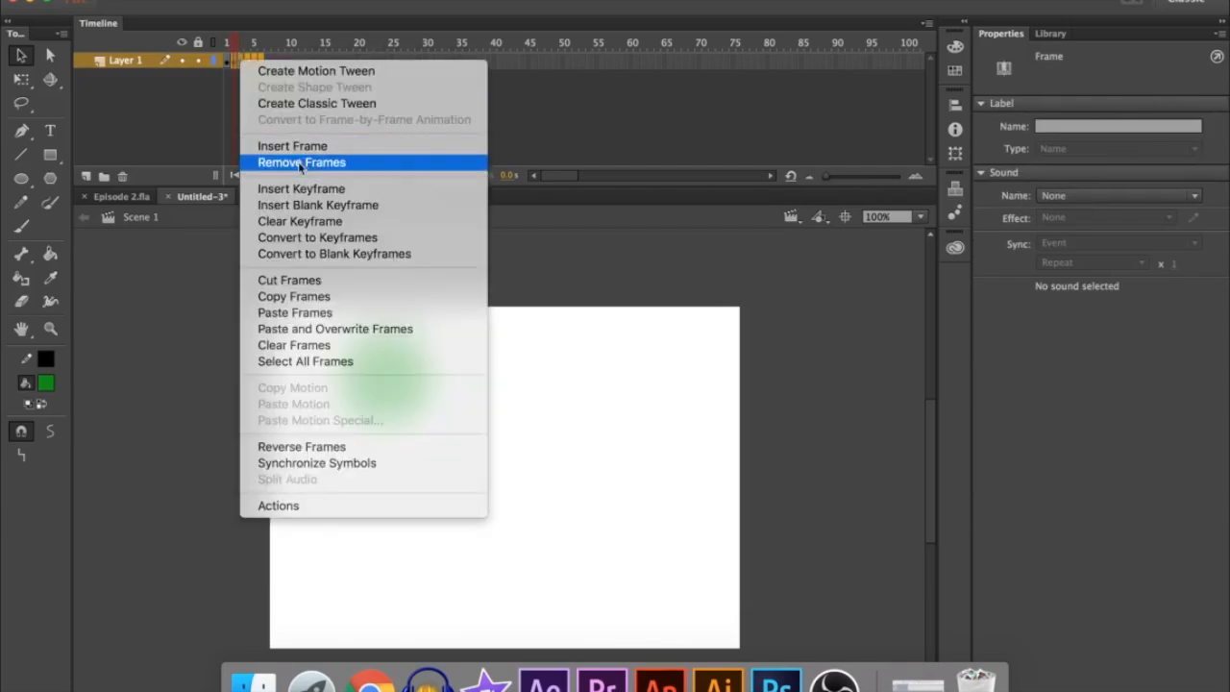
click(298, 164)
click(257, 286)
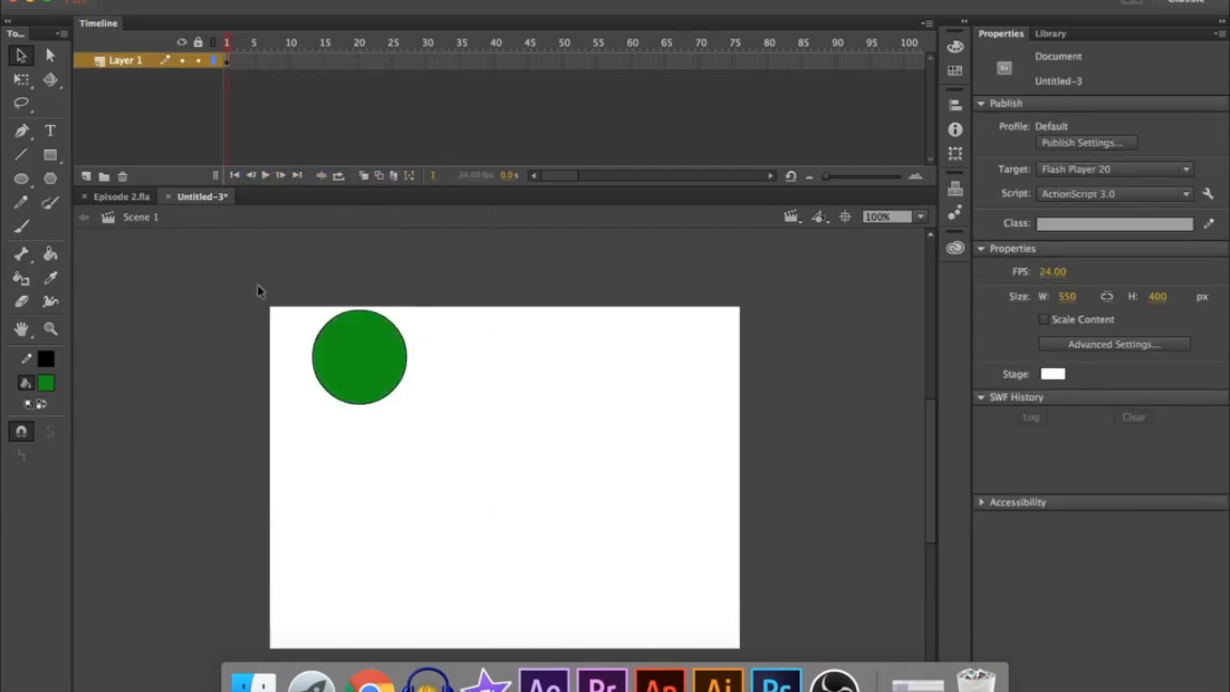
Insert a keyframe at frame 50, and on frame 1 move the circle against the stage's left edge at X 0, Y 4
right_click(563, 60)
click(626, 195)
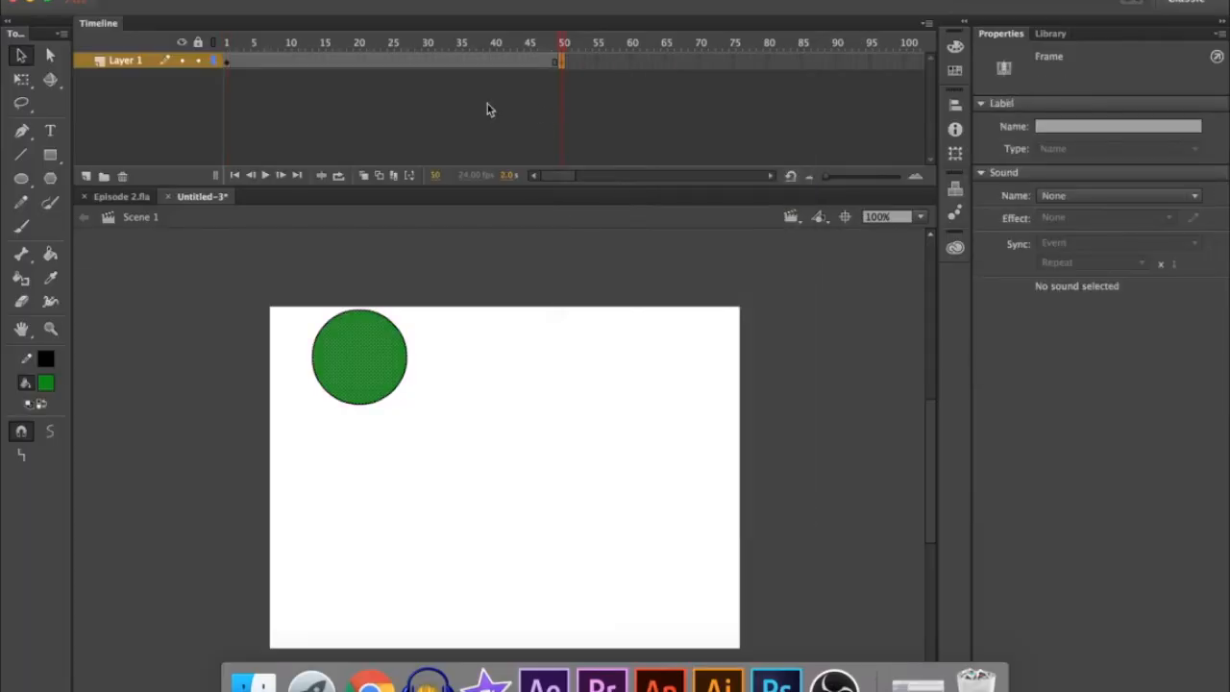
click(227, 62)
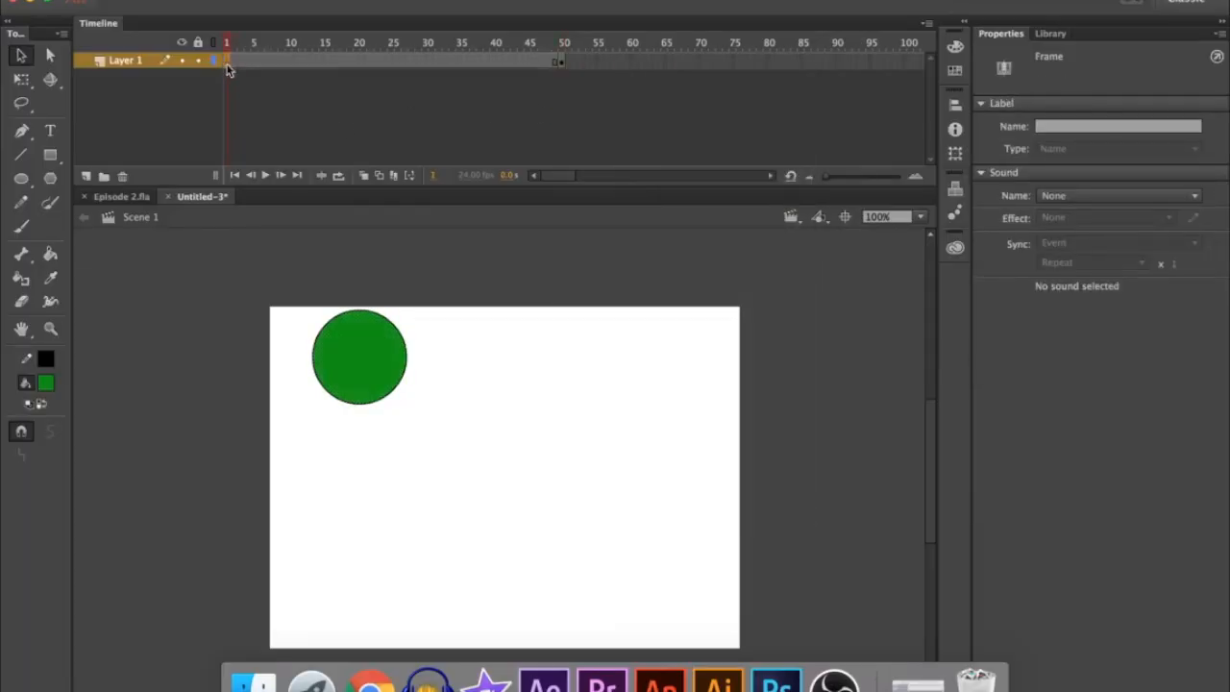
click(371, 357)
drag(371, 356, 324, 353)
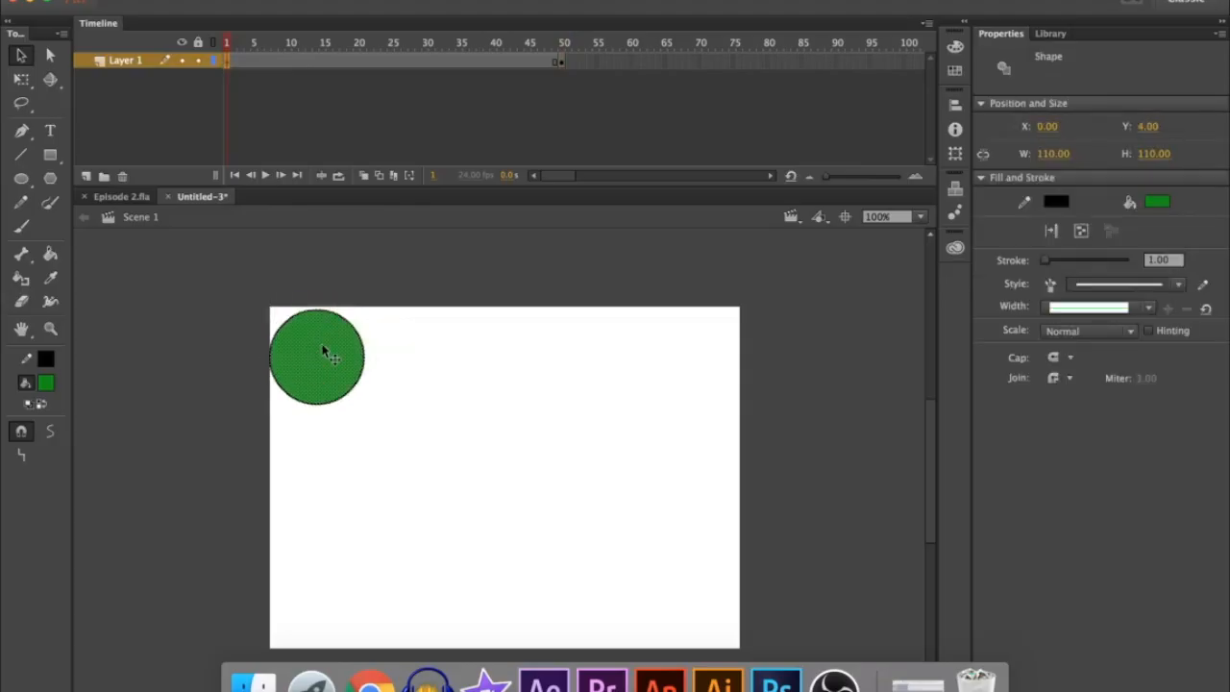
On frame 50, move the circle into the stage's lower-right corner
click(566, 62)
drag(346, 354, 681, 598)
click(463, 419)
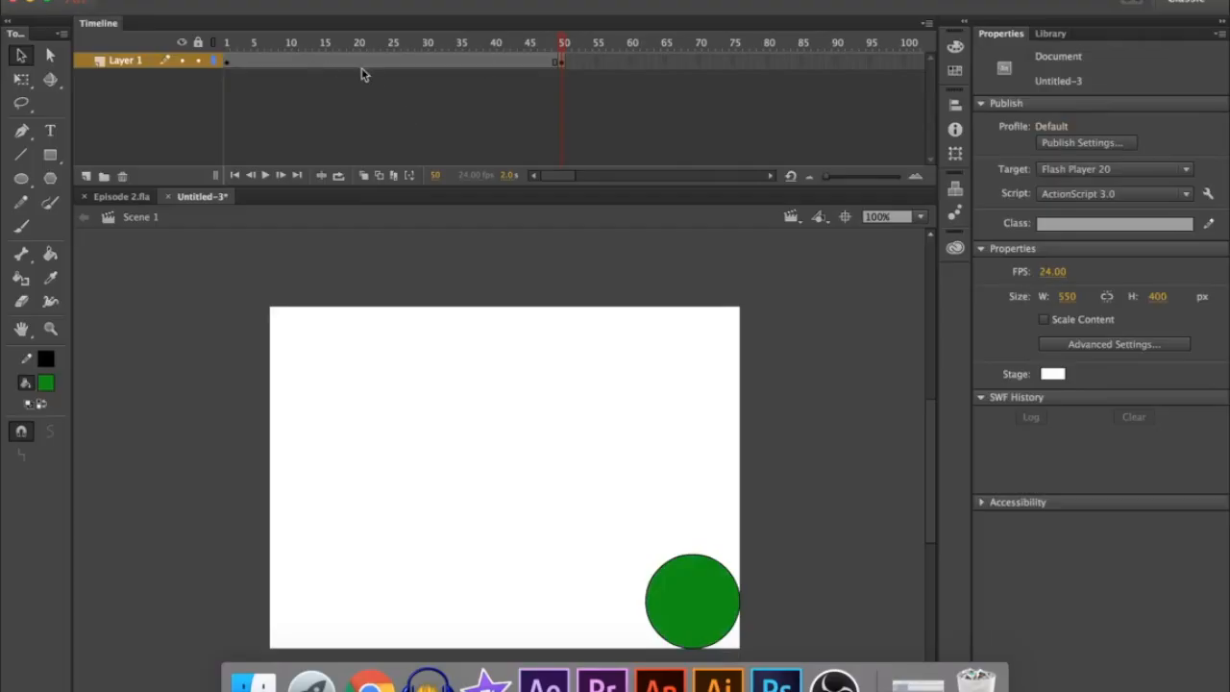
Create a classic tween between the keyframes at frames 1 and 50 and play the animation
right_click(414, 64)
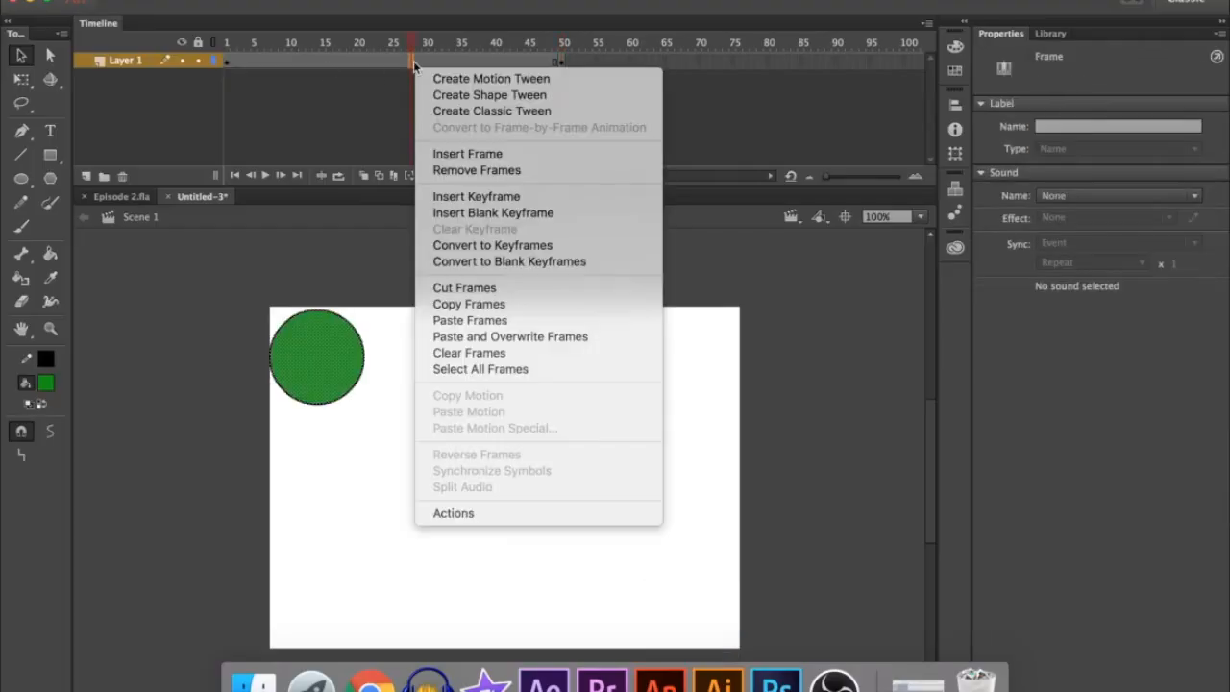
click(492, 111)
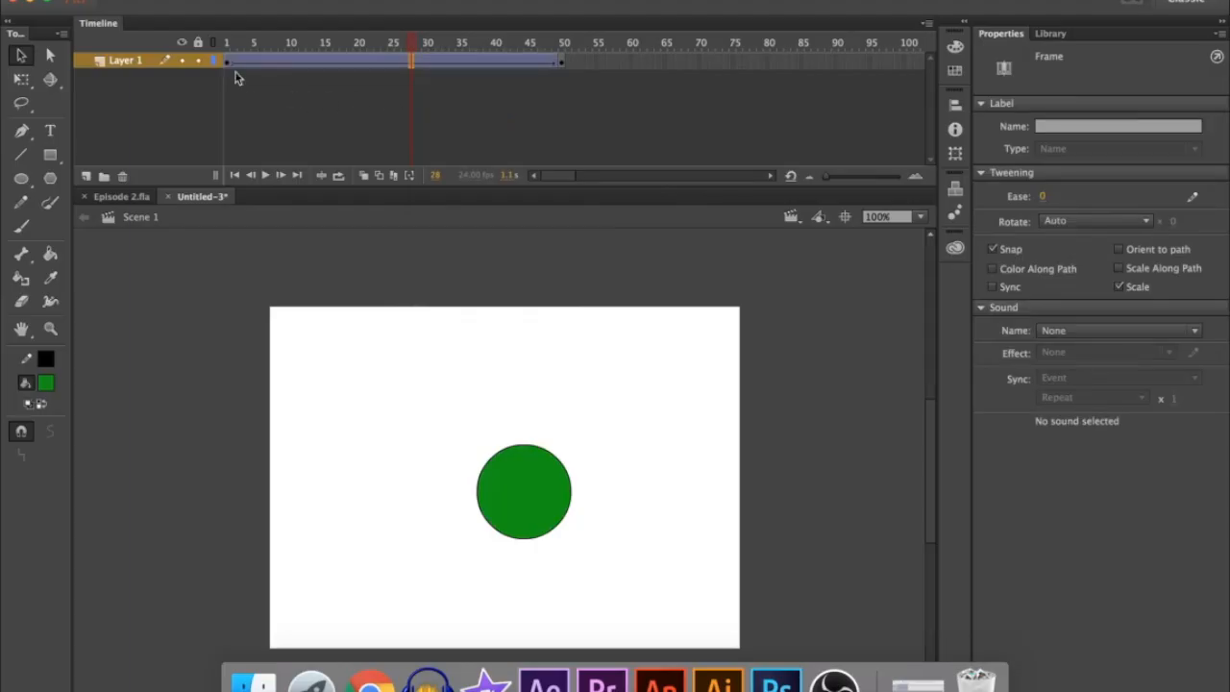
click(226, 64)
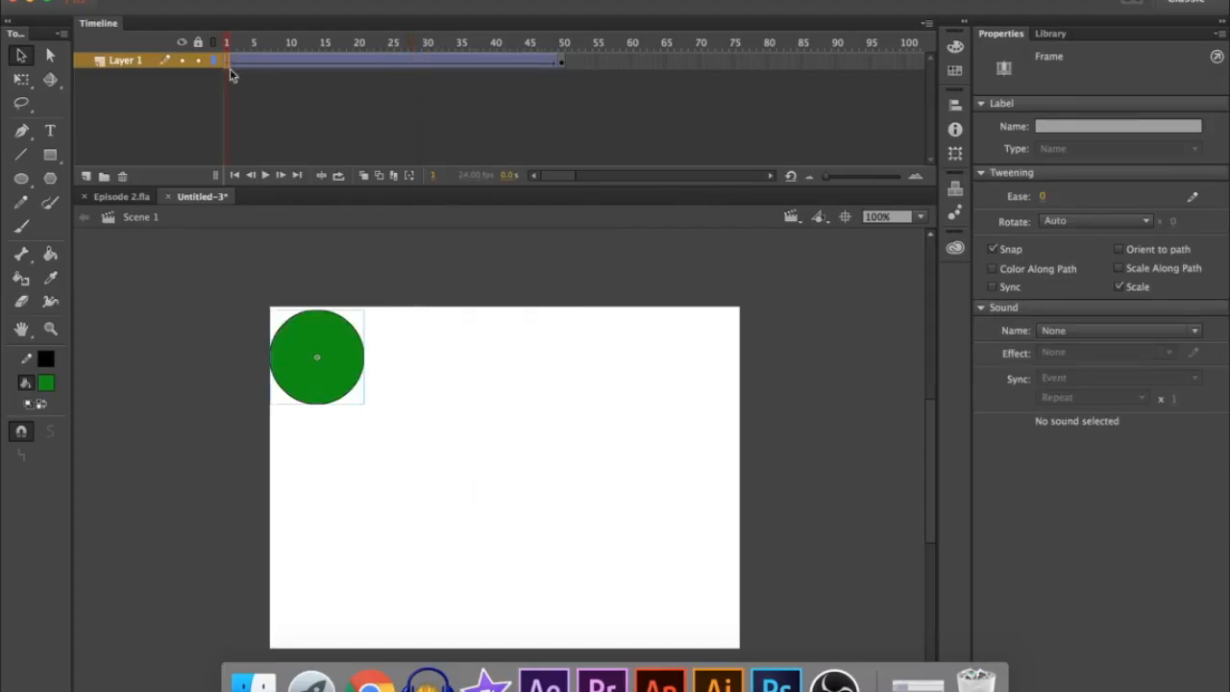
click(266, 175)
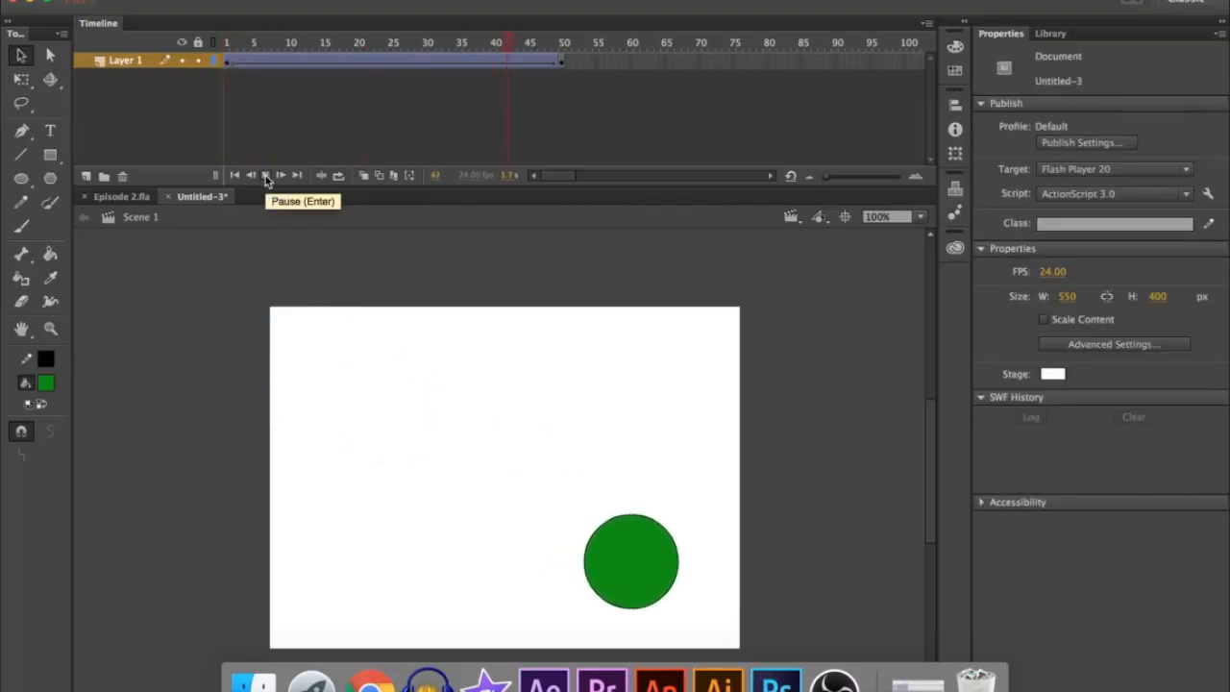
click(266, 175)
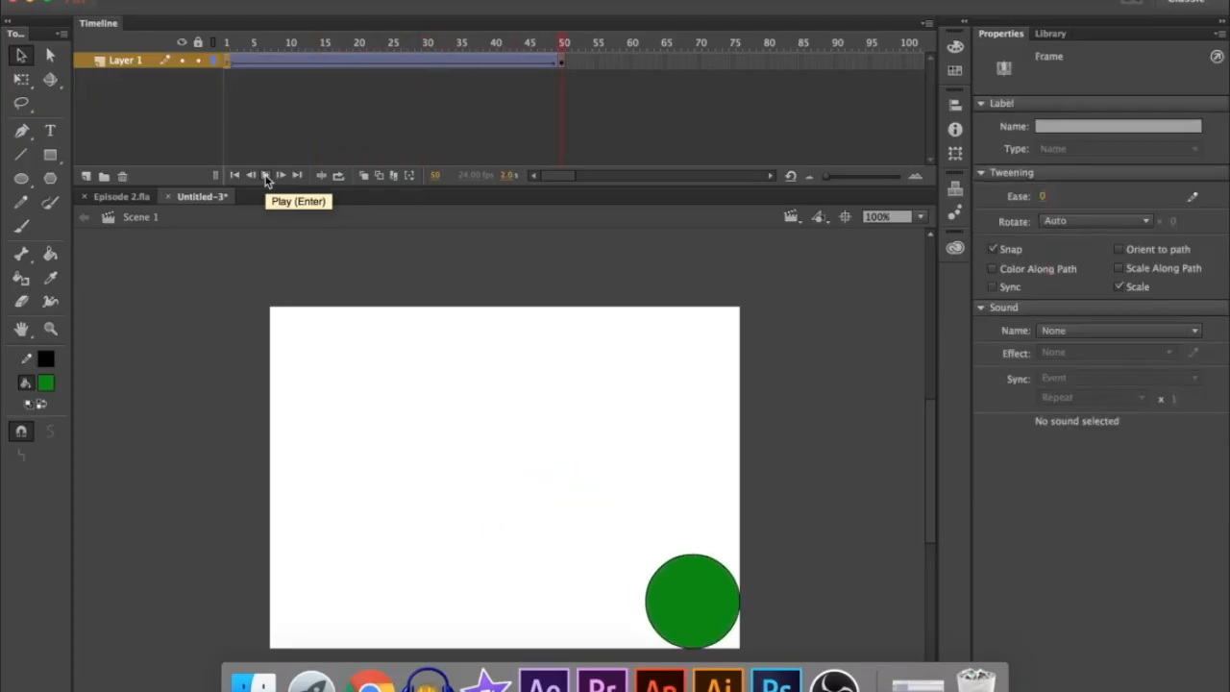
click(266, 175)
click(266, 176)
Remove the classic tween and replace the circle on frame 50 with a green rectangle near the stage's lower-right corner
right_click(403, 66)
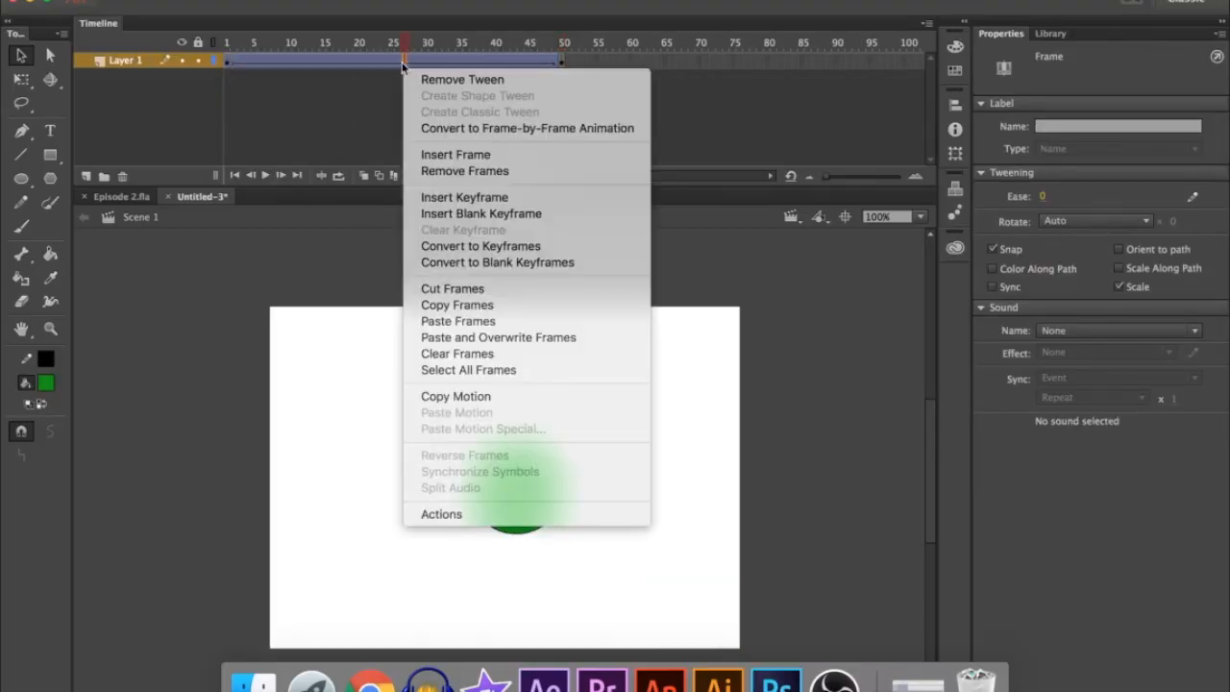
click(526, 80)
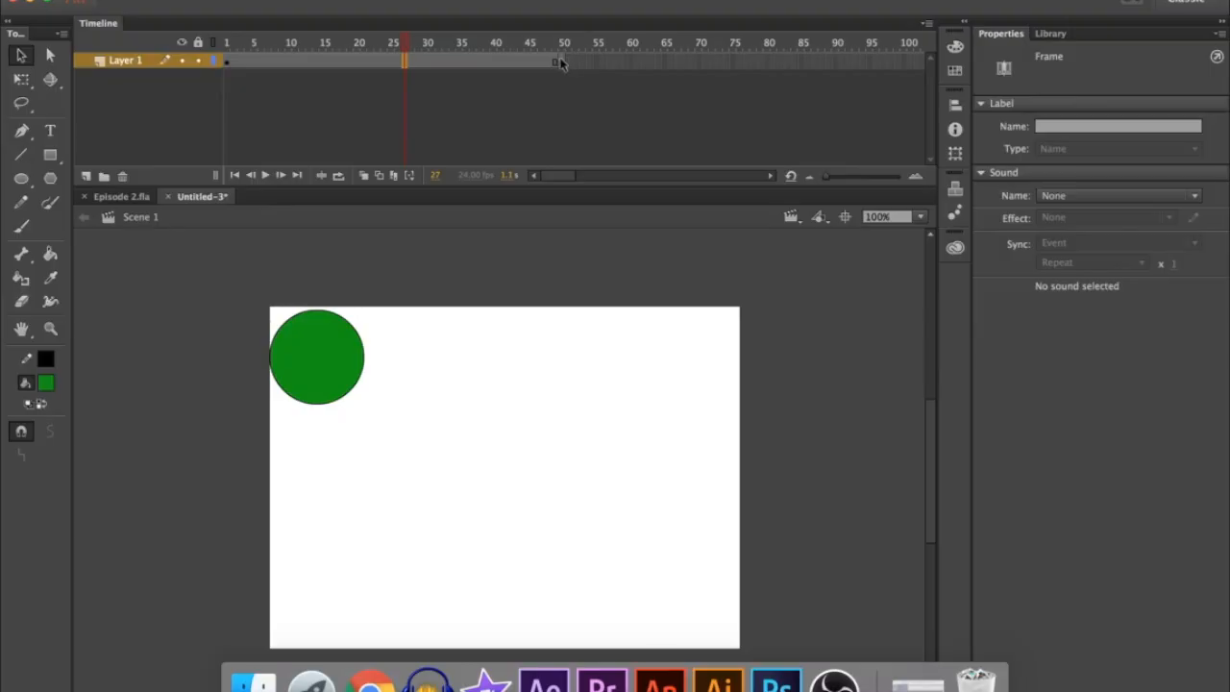
click(562, 61)
key(Delete)
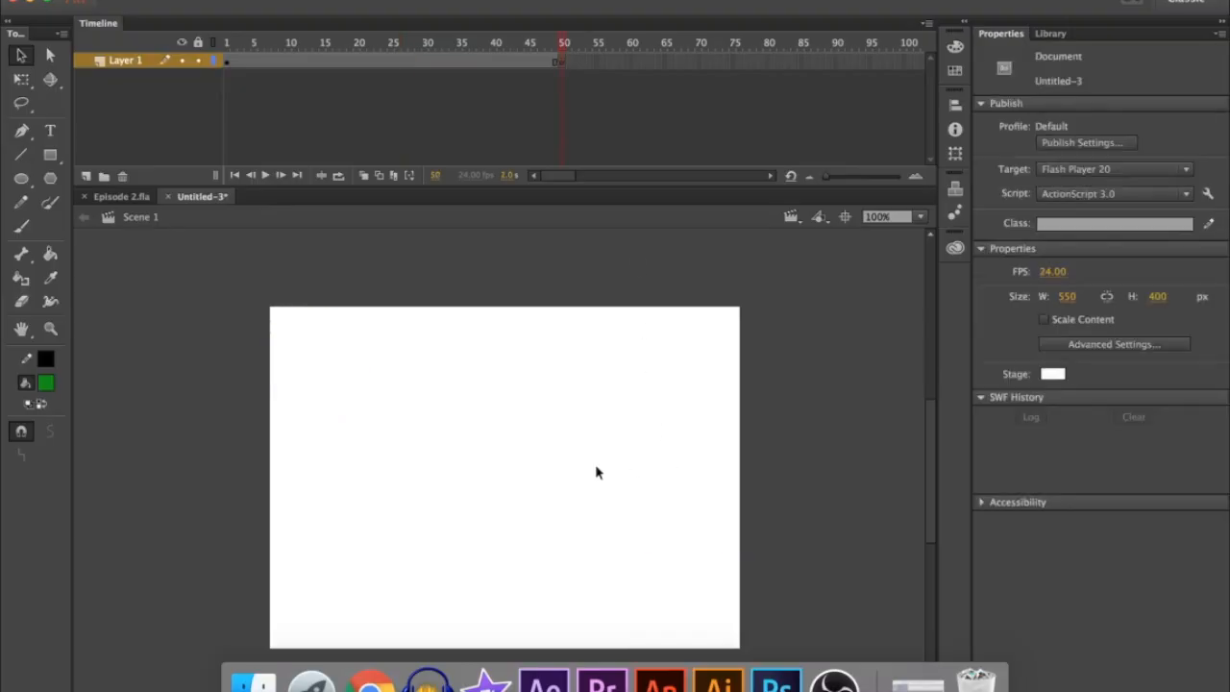
click(50, 154)
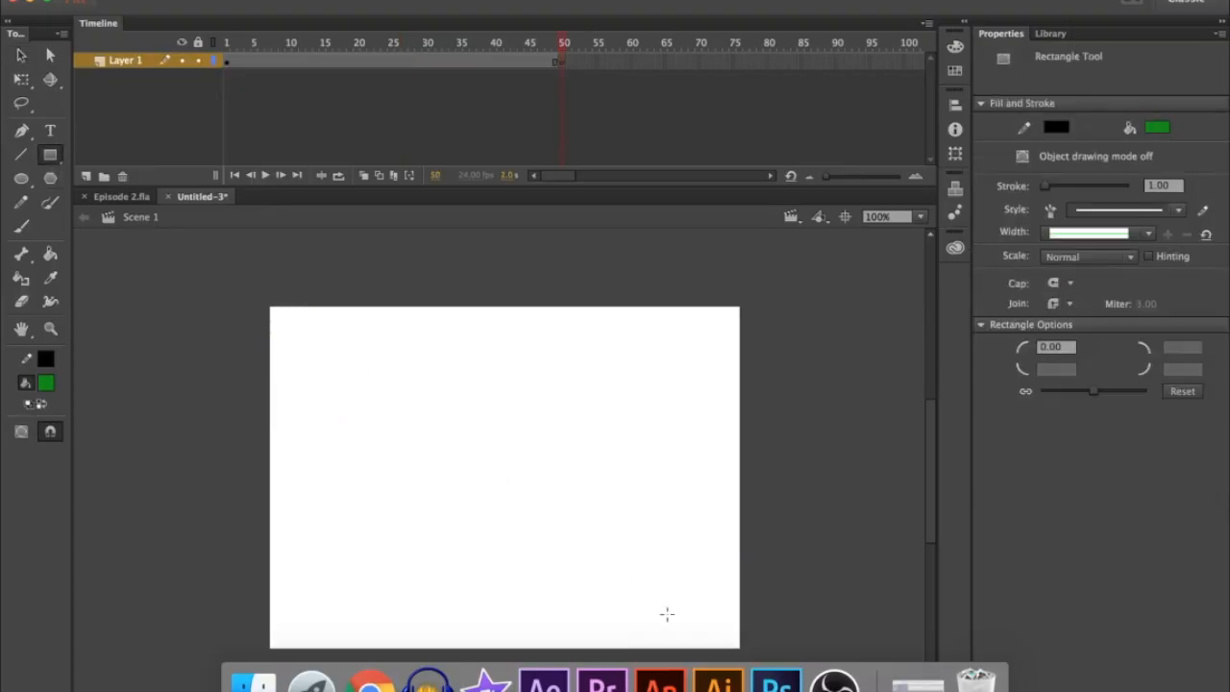
drag(635, 560, 729, 631)
Try to create a shape tween between the circle on frame 1 and the rectangle on frame 50
right_click(414, 61)
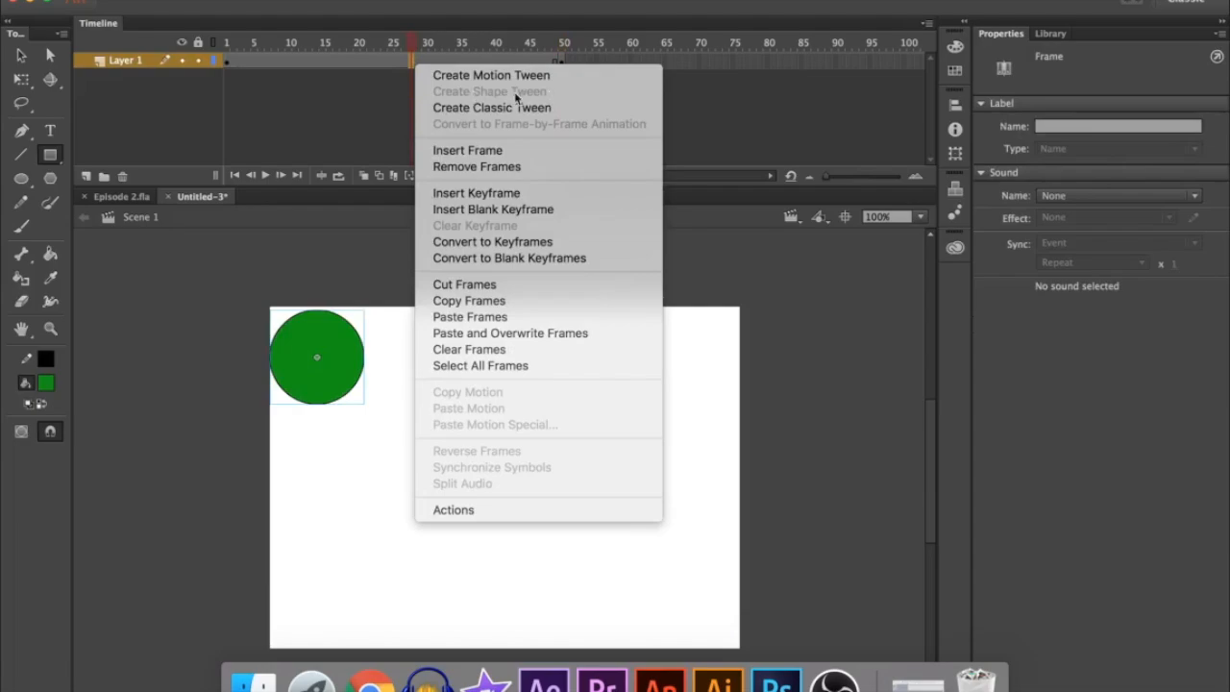
click(382, 282)
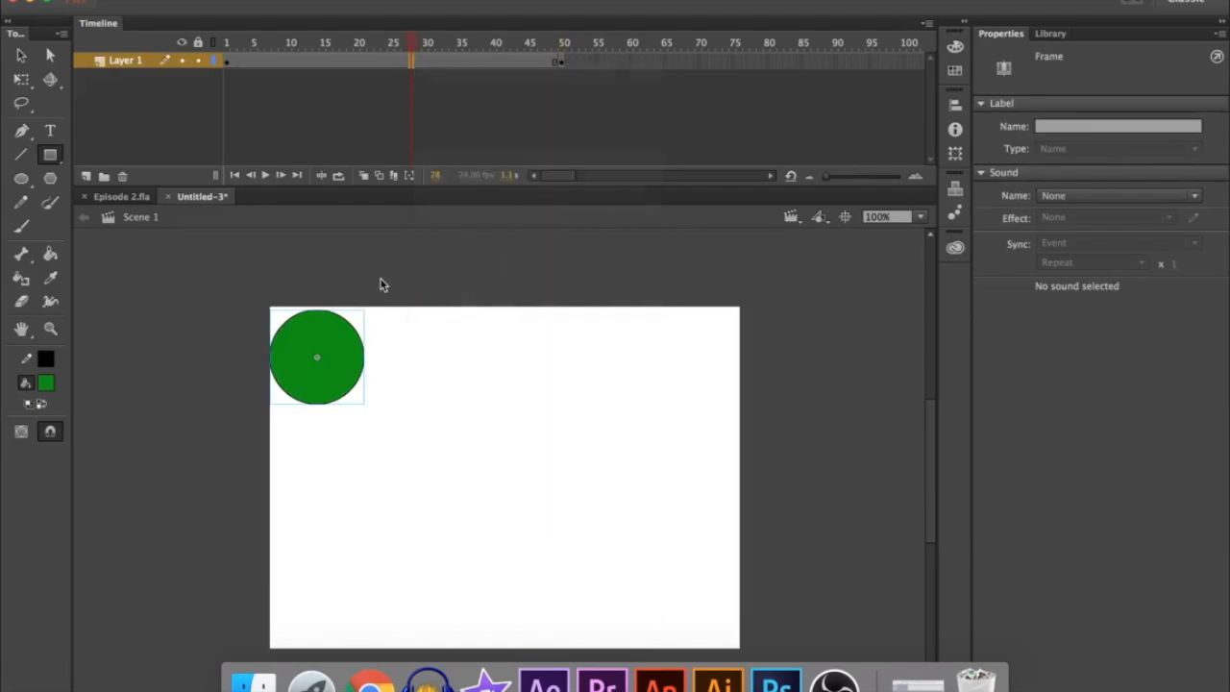
click(562, 63)
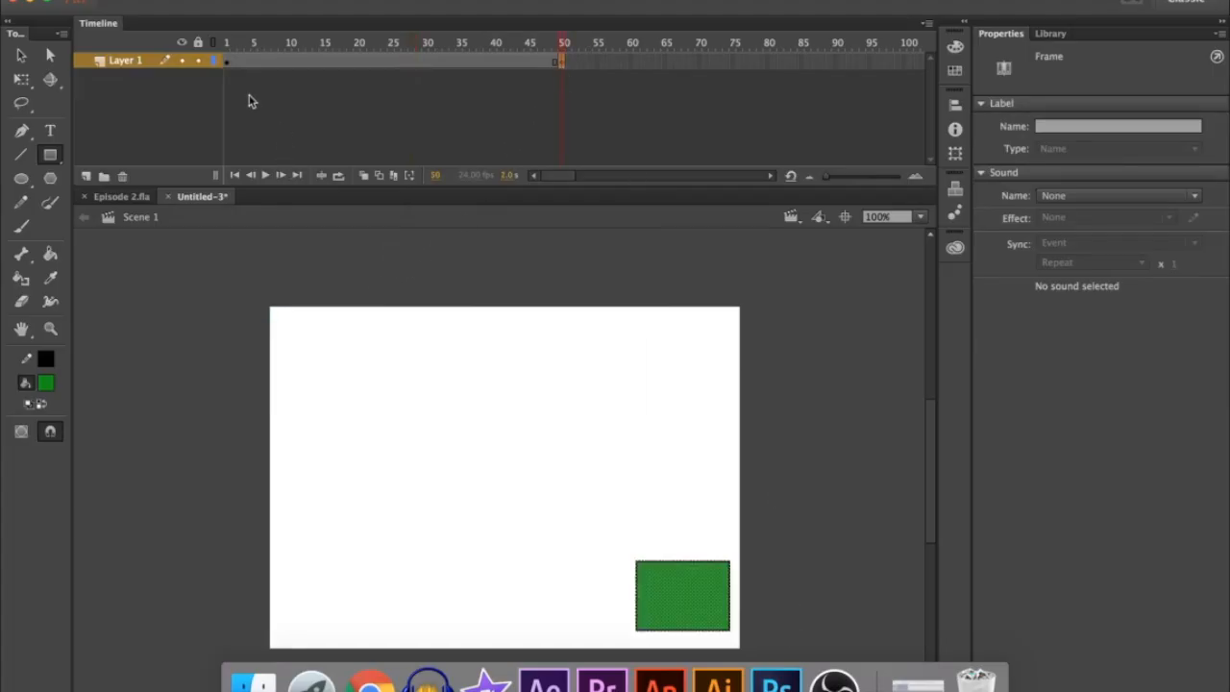
Break apart the circle symbol on frame 1 into a plain editable shape
click(227, 61)
click(21, 55)
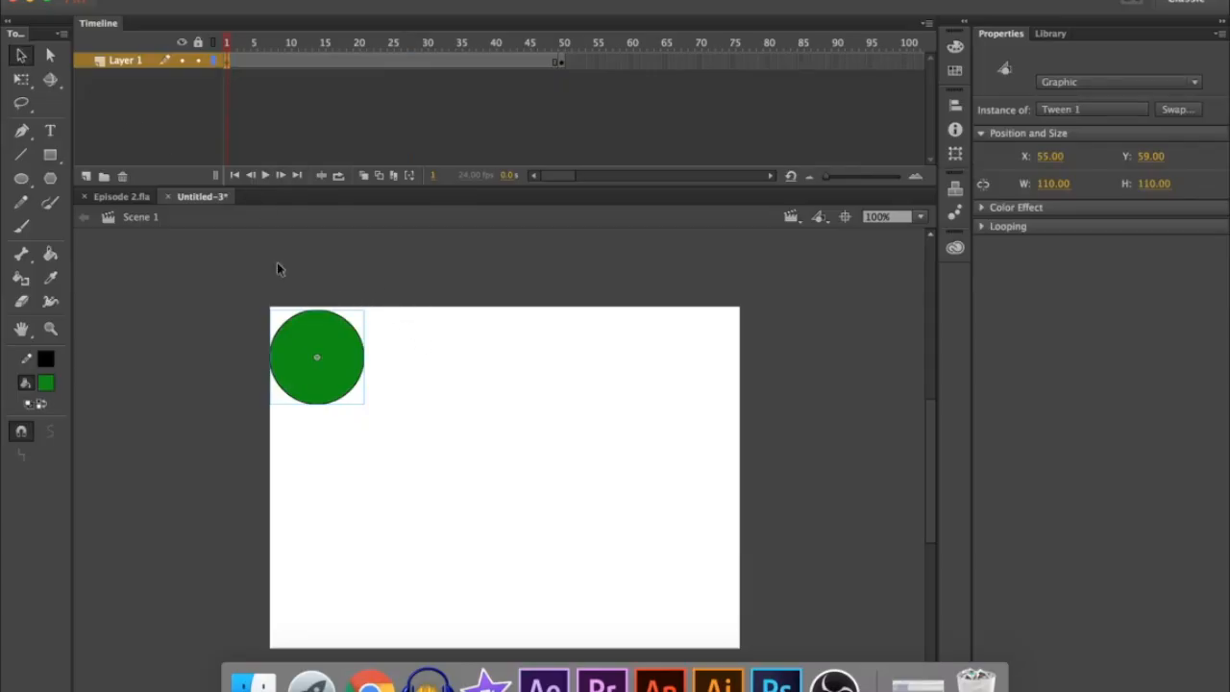
right_click(315, 352)
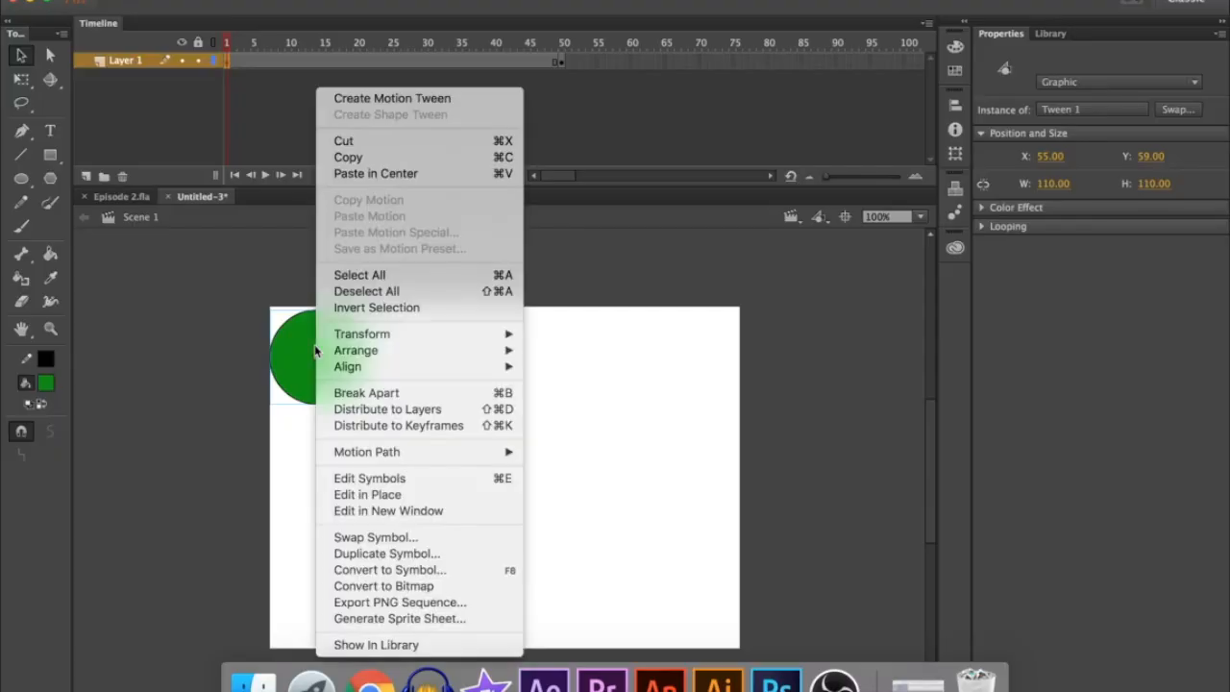
click(365, 392)
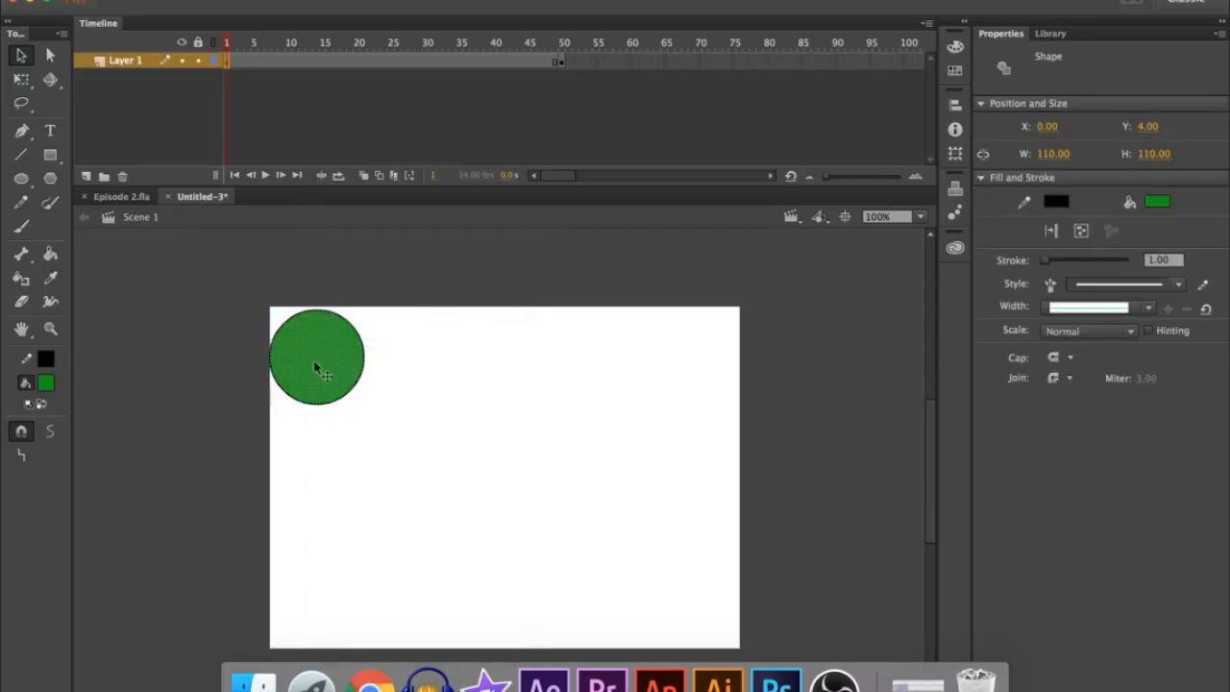
click(200, 339)
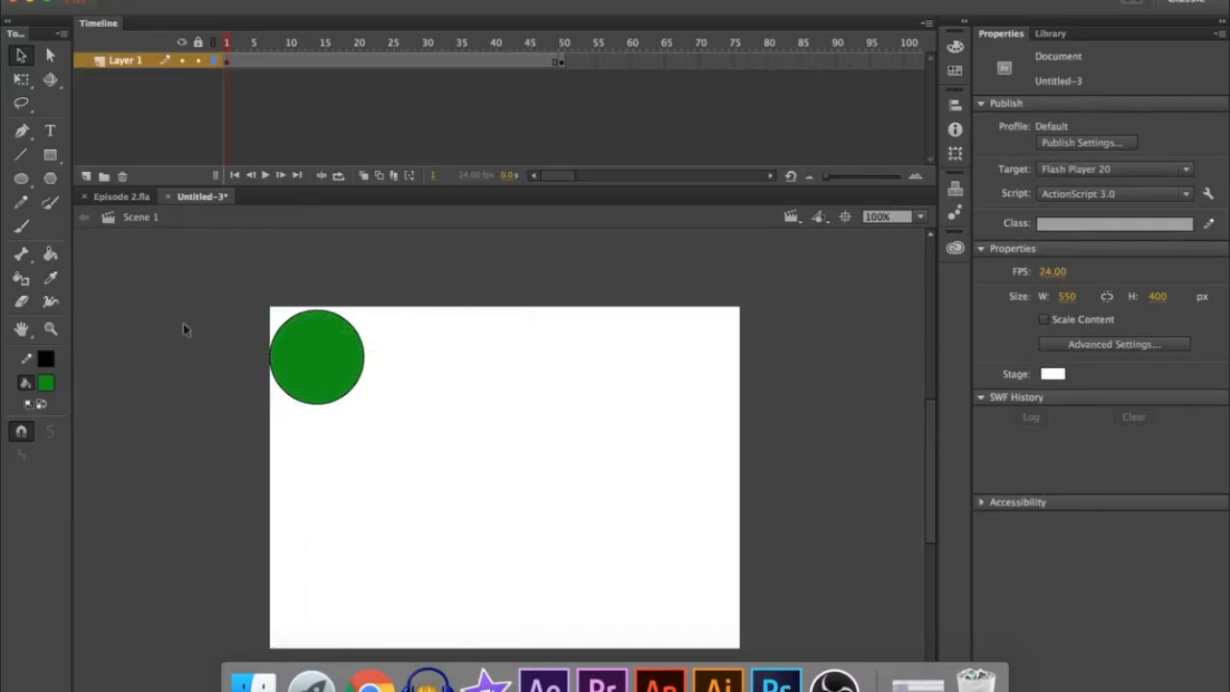
Select a small freehand area about 32 by 50 px inside the circle with the Lasso tool
click(19, 105)
mouse_move(313, 333)
mouse_down()
mouse_move(328, 376)
mouse_move(315, 339)
mouse_up()
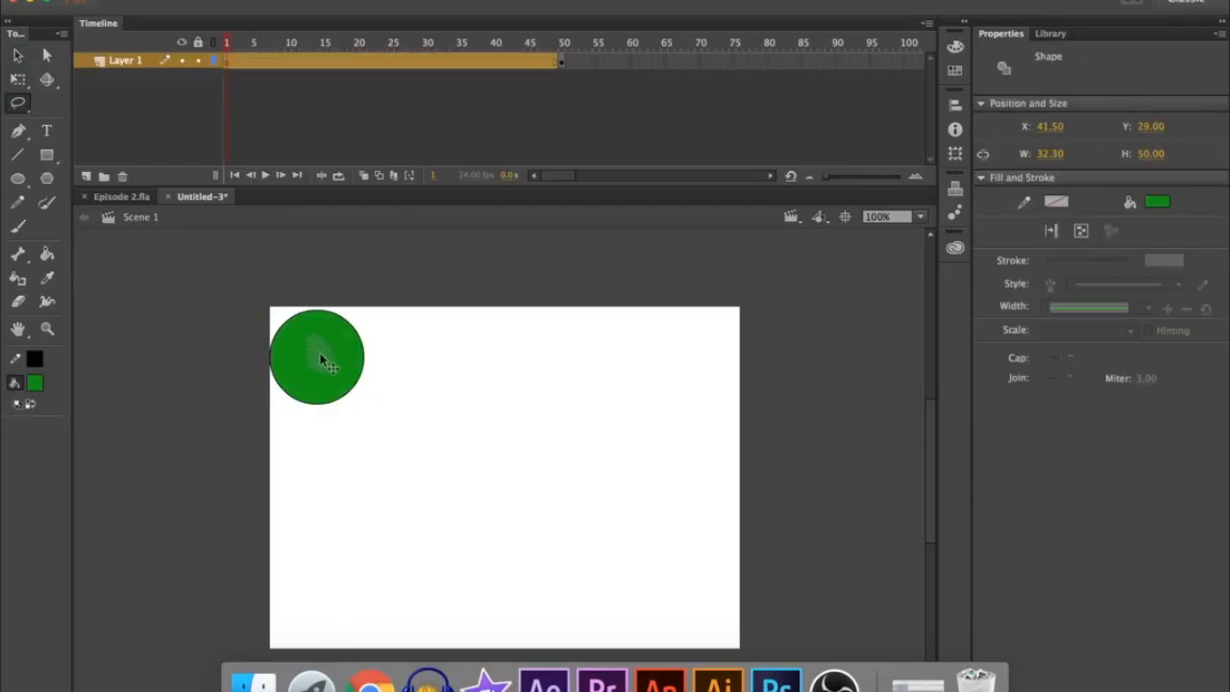
click(18, 56)
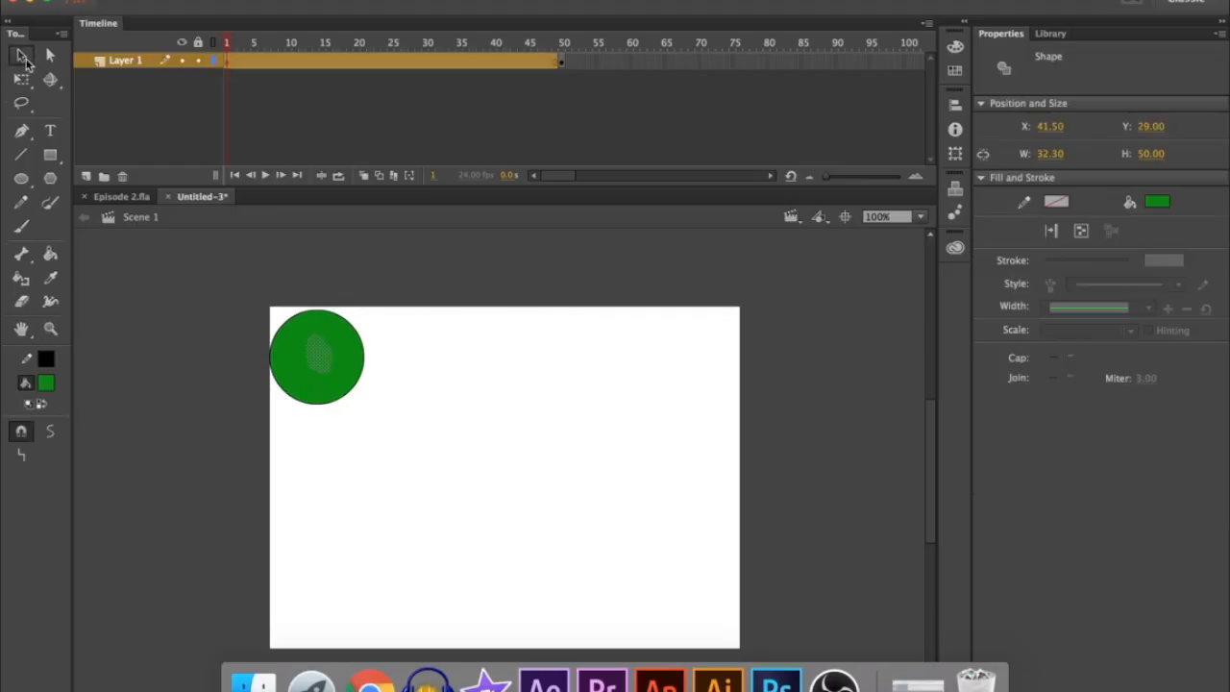
Create a shape tween from the whole circle on frame 1 to the rectangle on frame 50 and play it back
click(245, 267)
drag(414, 417, 224, 287)
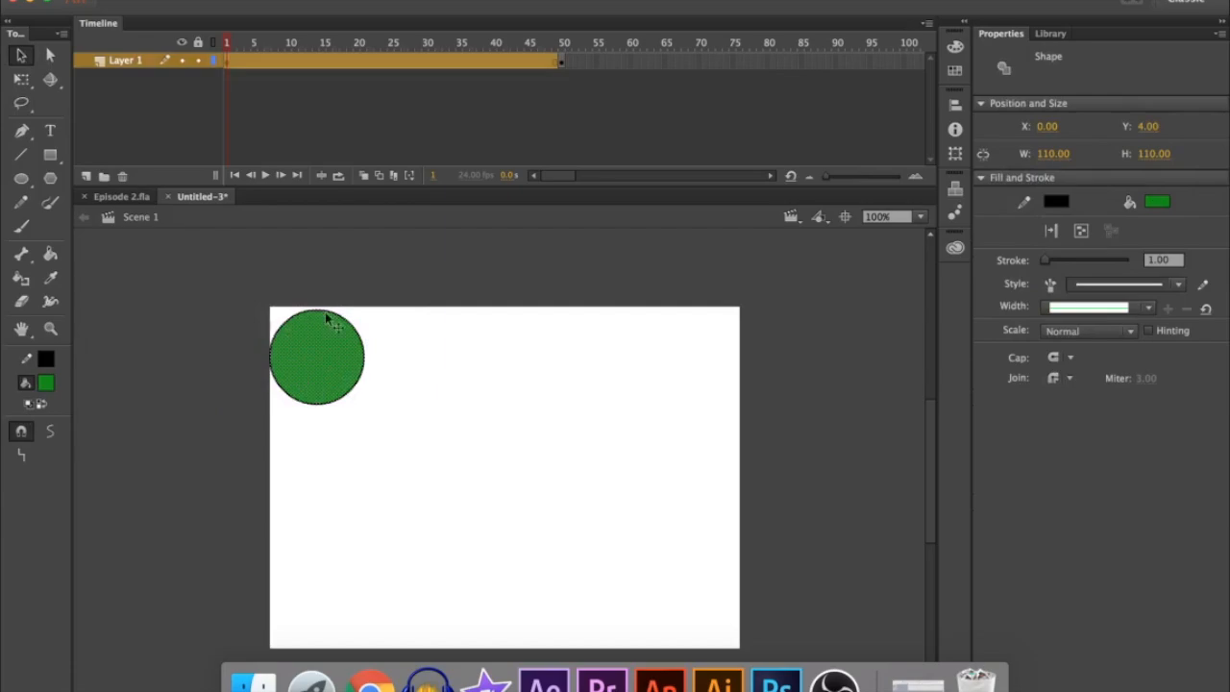
right_click(399, 59)
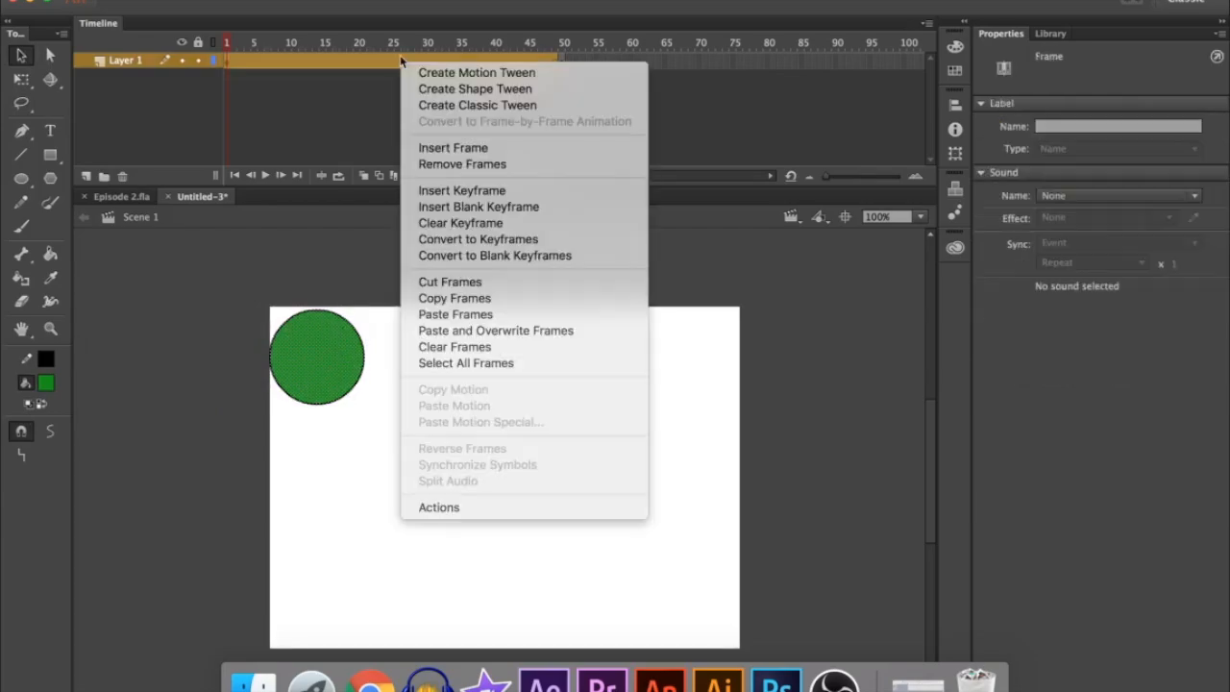
click(434, 89)
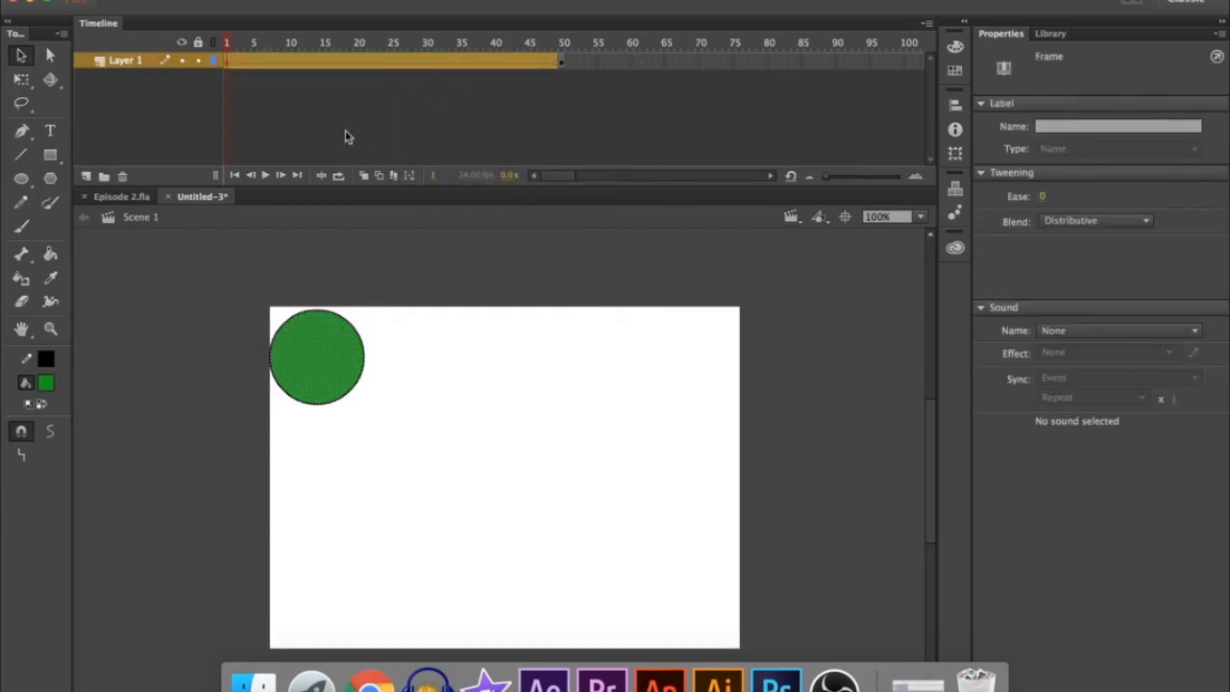
click(229, 63)
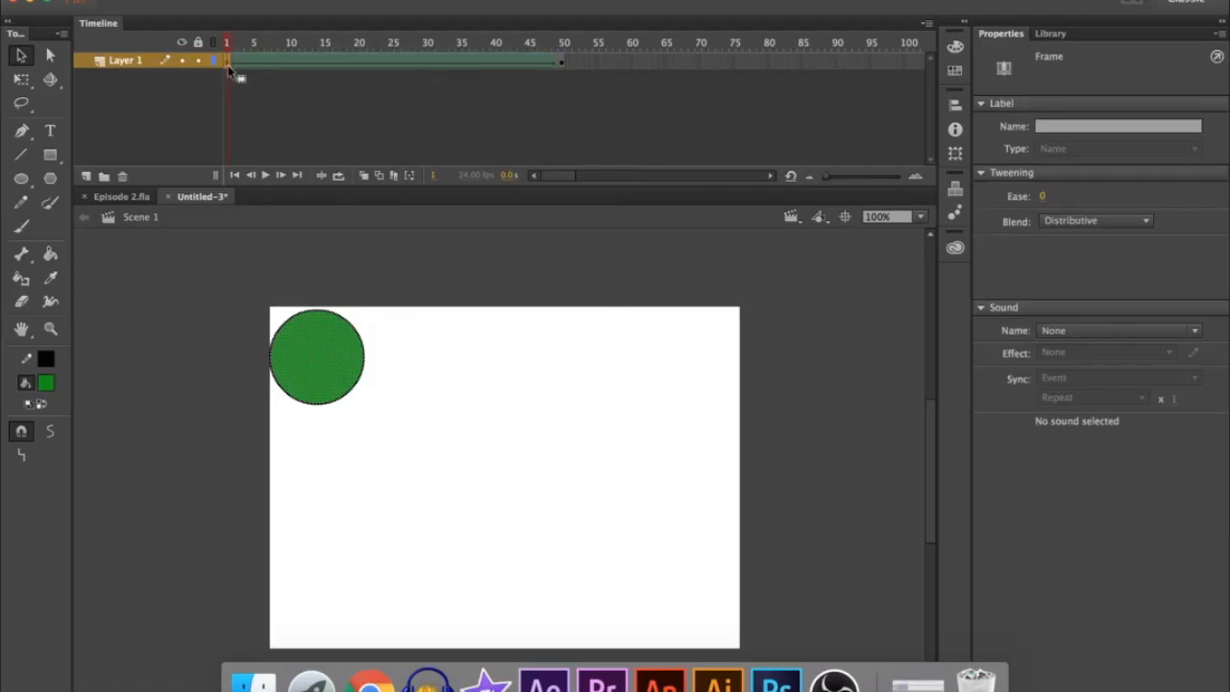
key(Return)
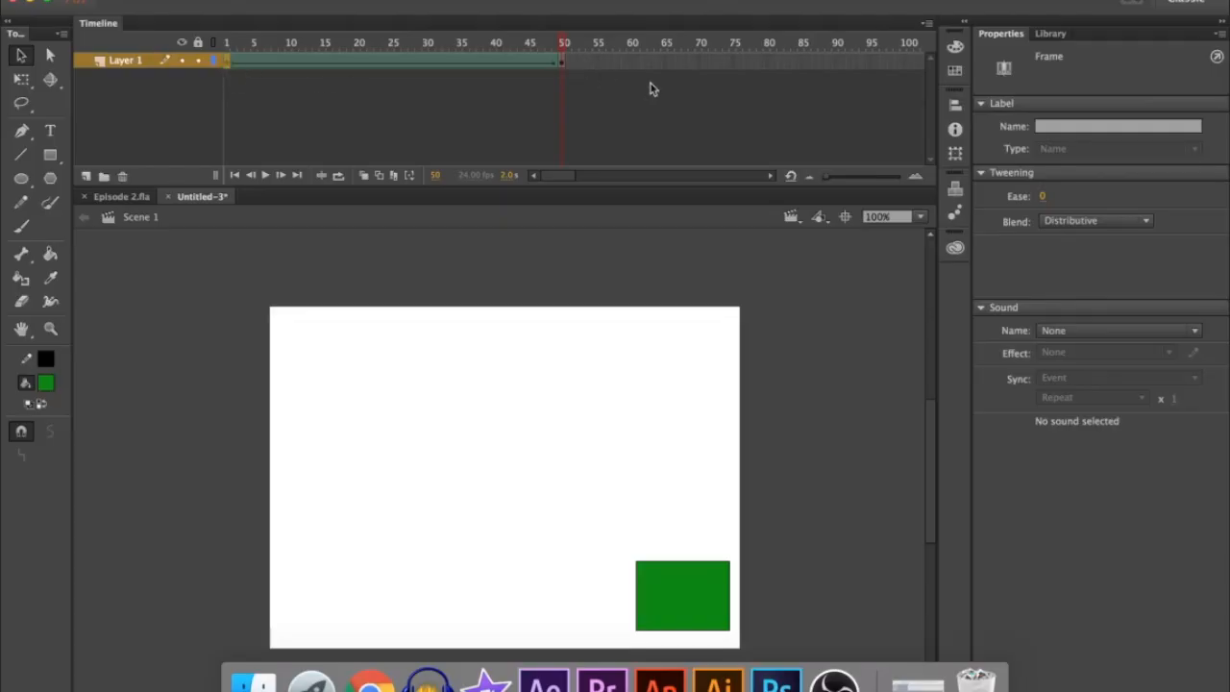
Add a keyframe on frame 58 and replace the rectangle with a green many-pointed star about 136 px wide near the stage's lower-right corner
right_click(615, 64)
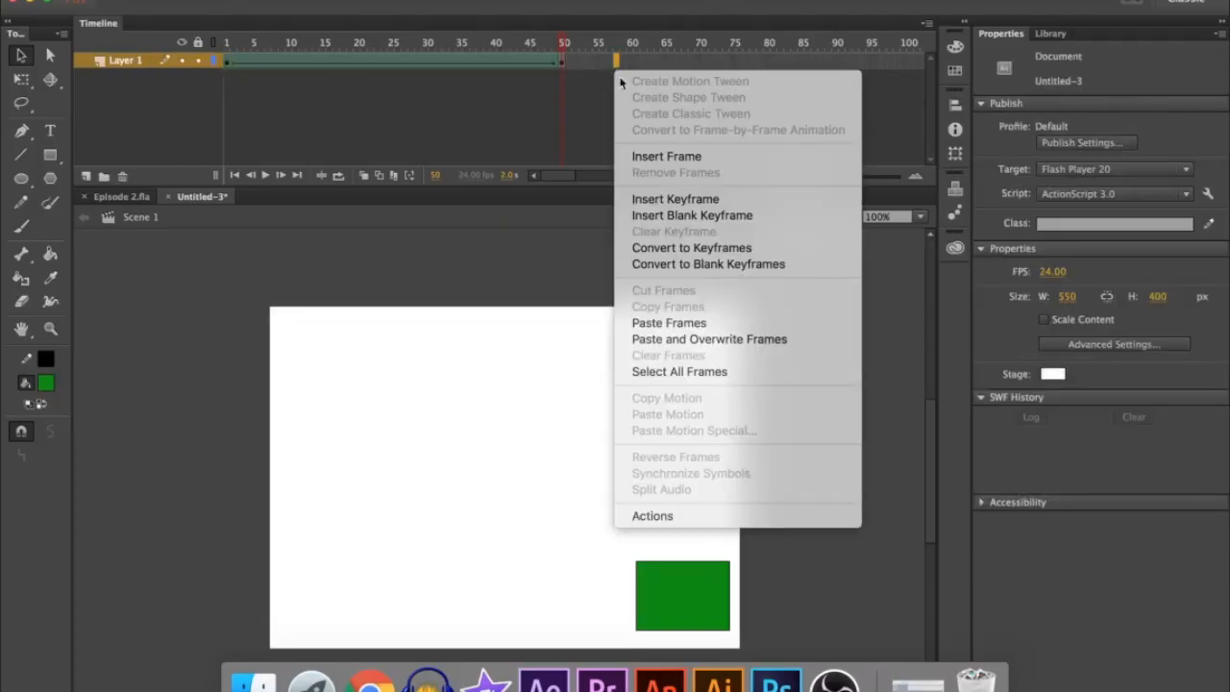
click(668, 199)
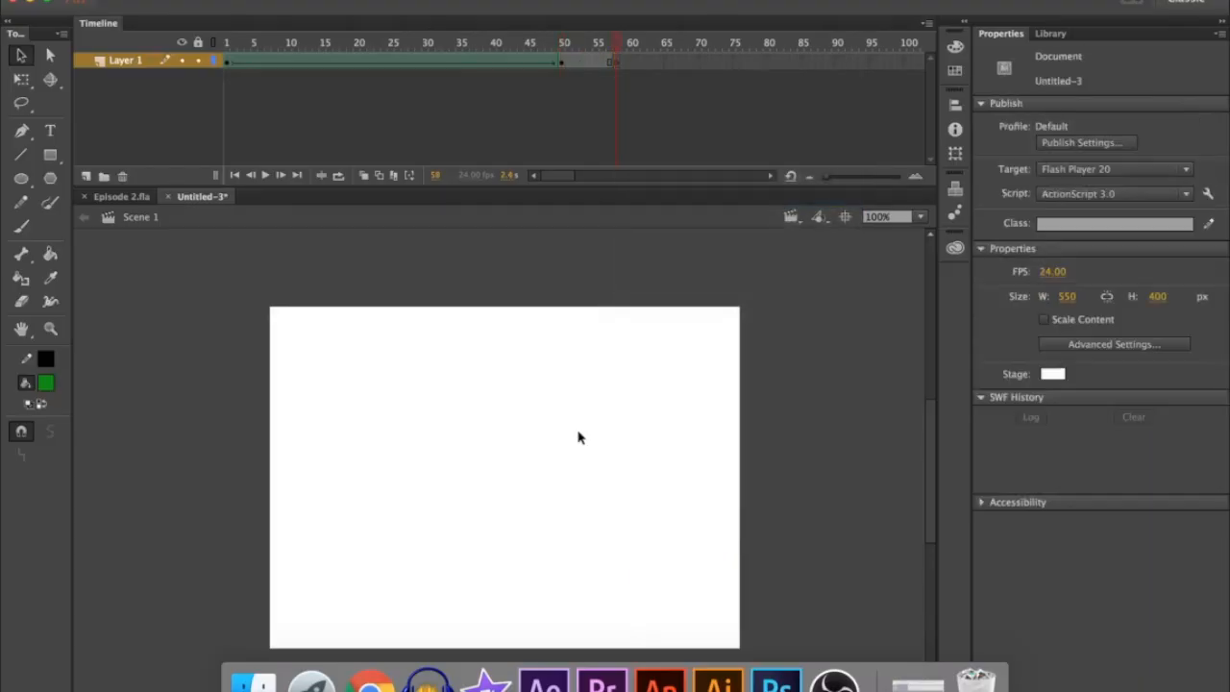
click(50, 178)
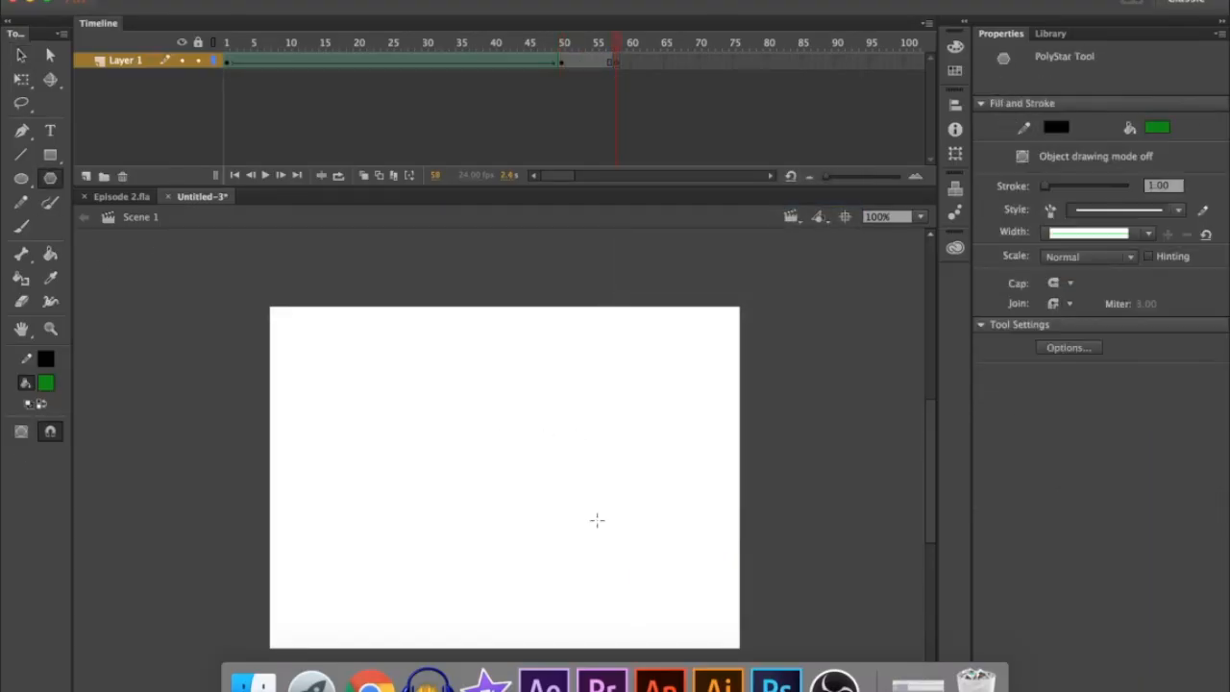
drag(635, 553, 680, 592)
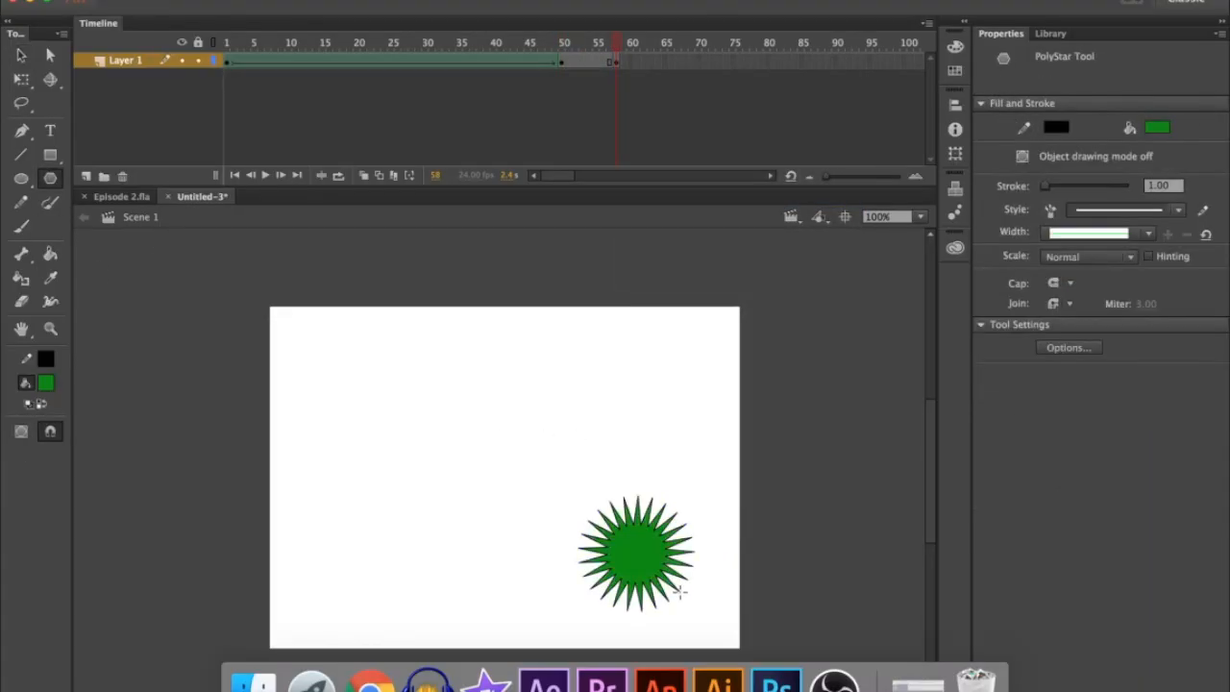
Change the fill color of the star on frame 58 to red
click(615, 60)
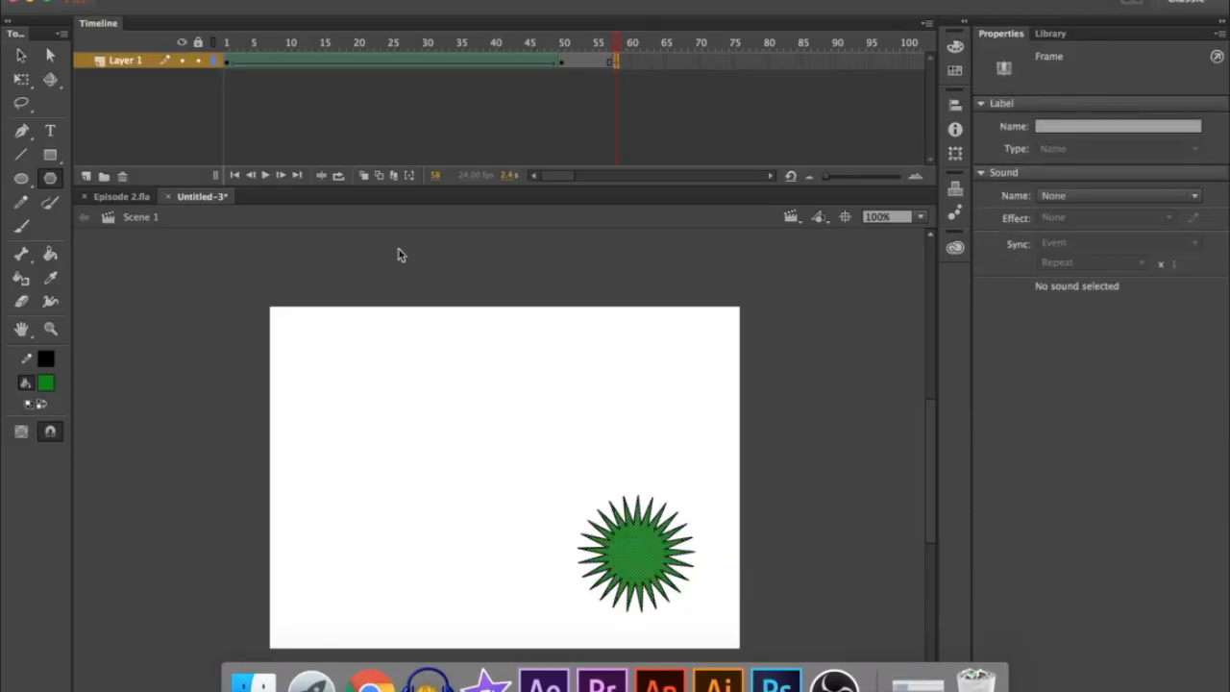
click(48, 383)
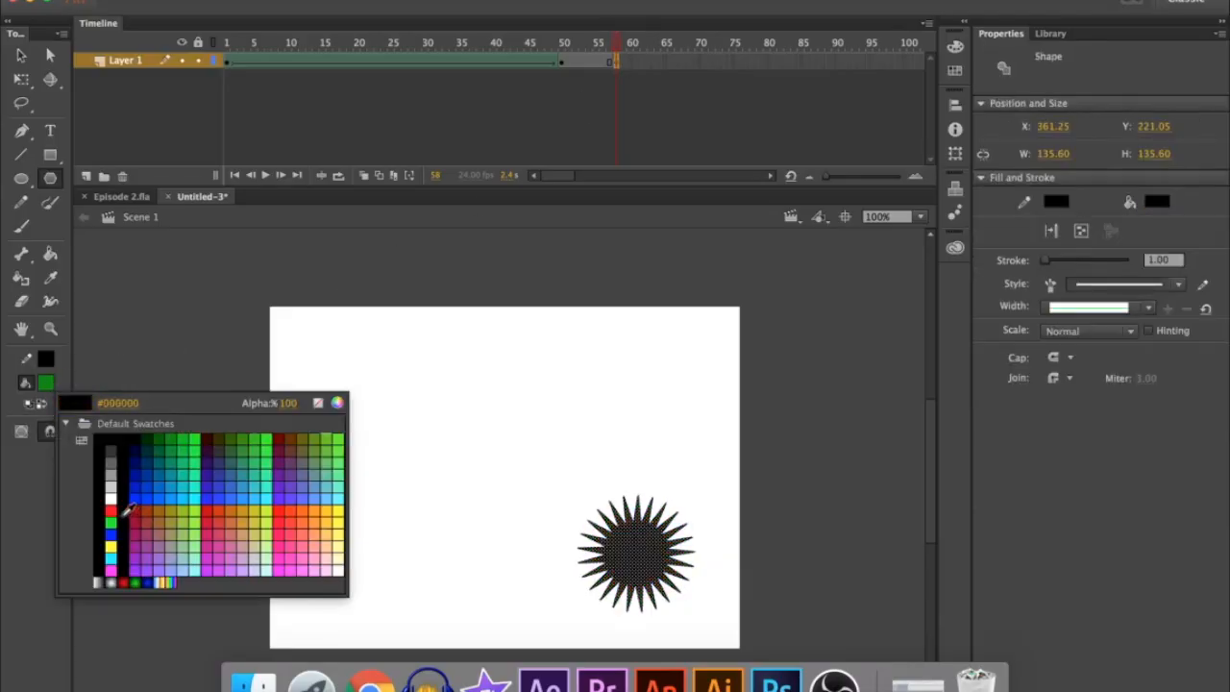
click(110, 508)
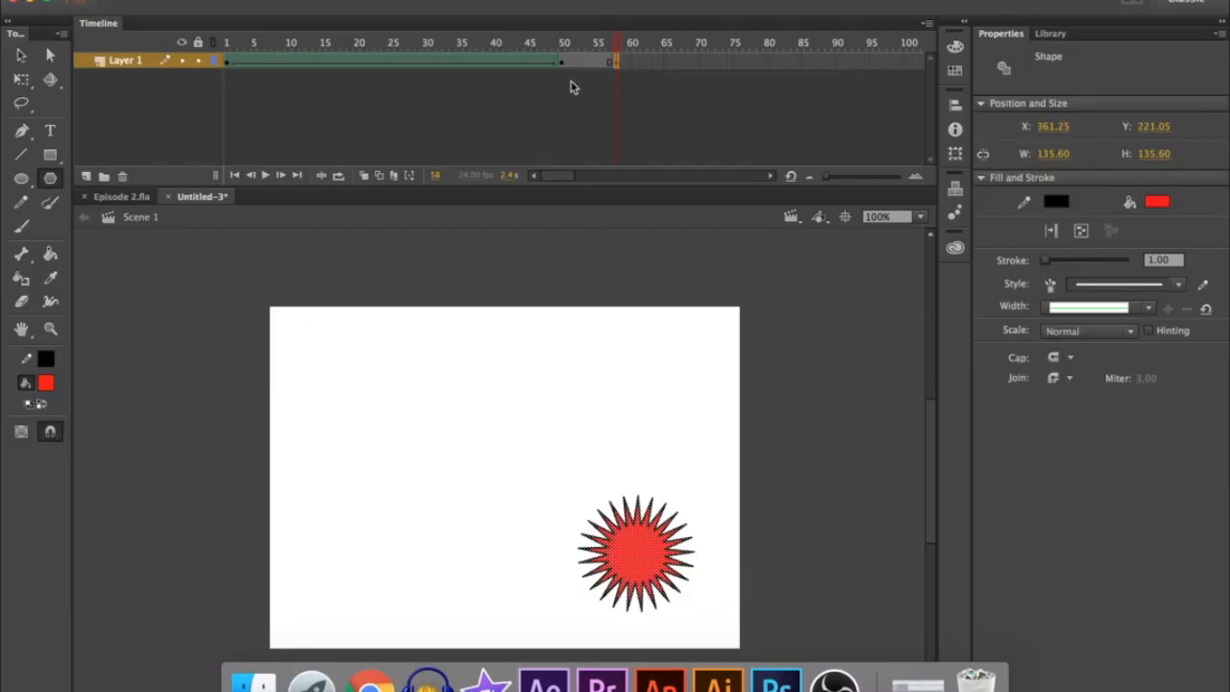
Create a shape tween from the rectangle on frame 50 to the star on frame 58 and play the animation from frame 1
right_click(581, 64)
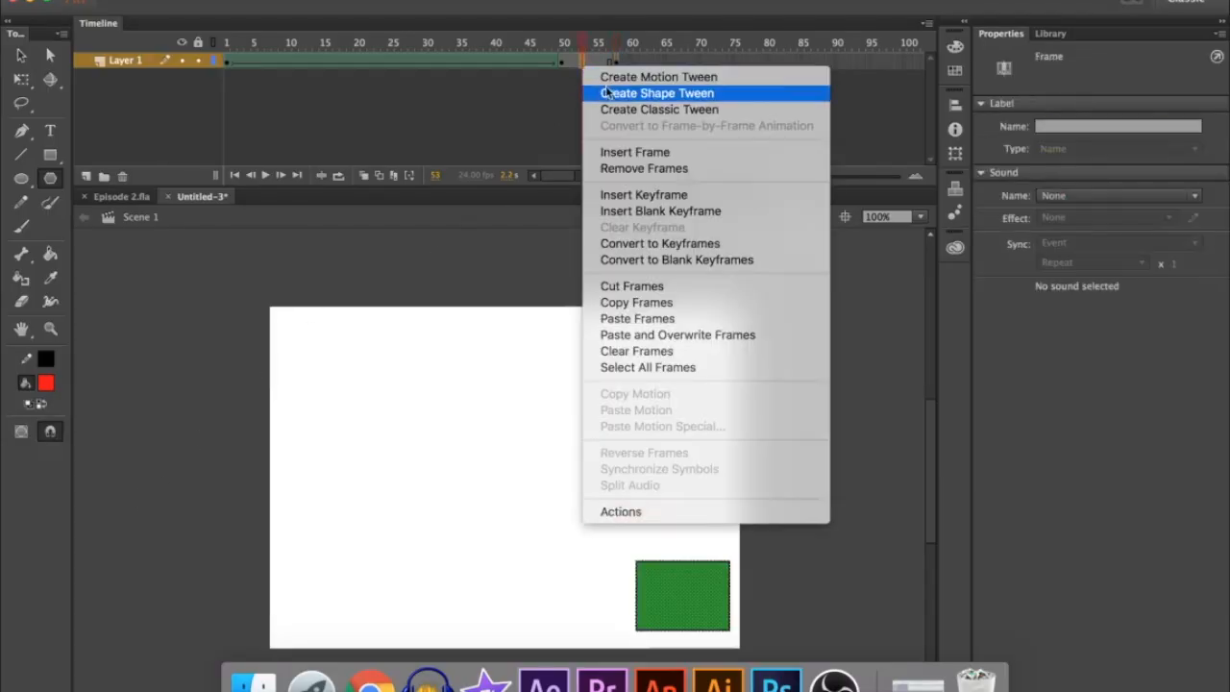
click(607, 93)
click(225, 58)
key(Return)
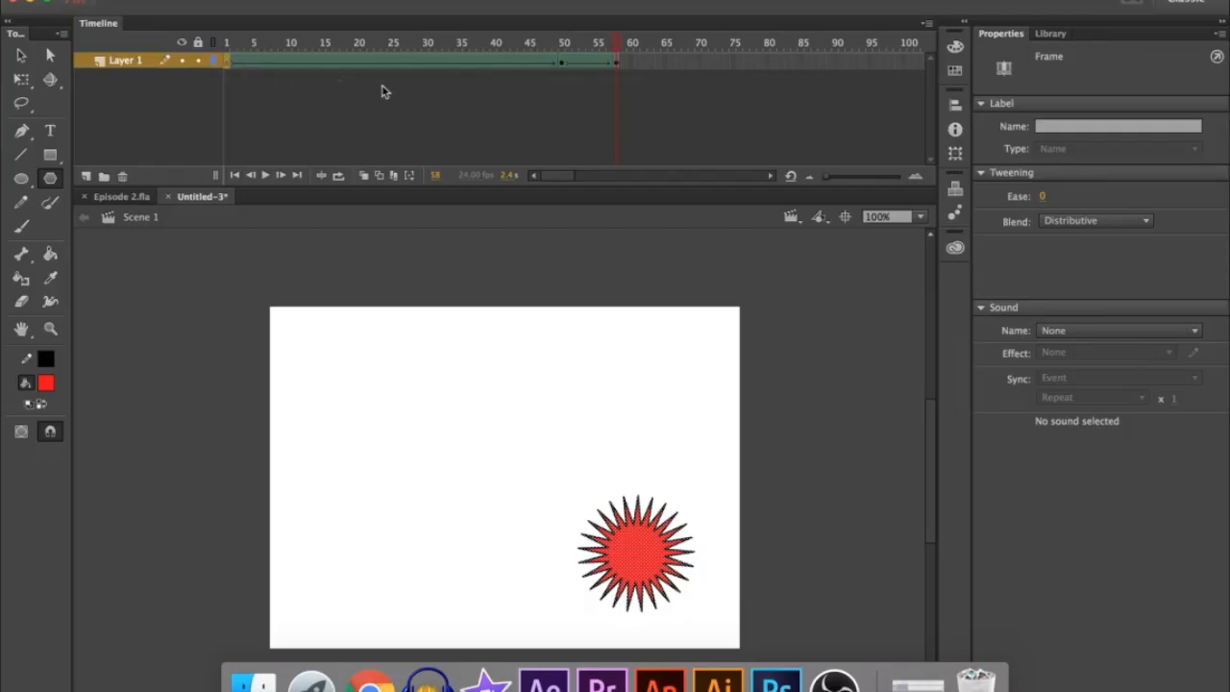
Move the star's keyframe from frame 58 to frame 75 to lengthen the second tween, and replay the animation
click(620, 64)
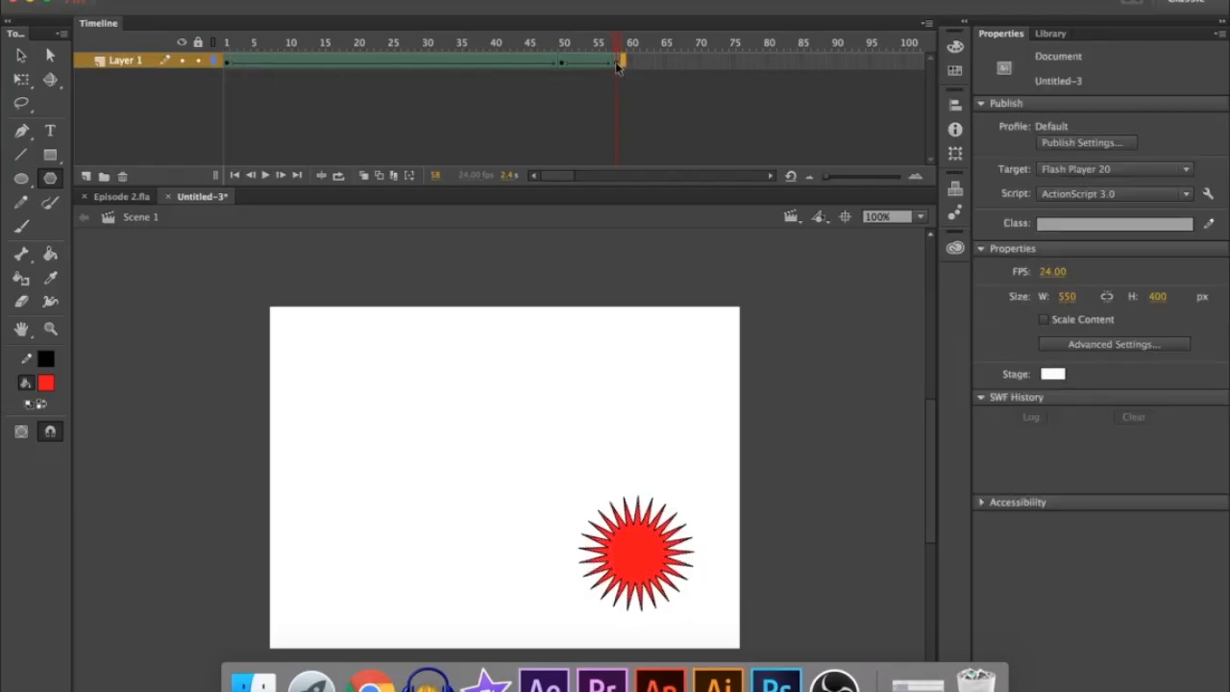
click(617, 63)
drag(700, 69, 730, 69)
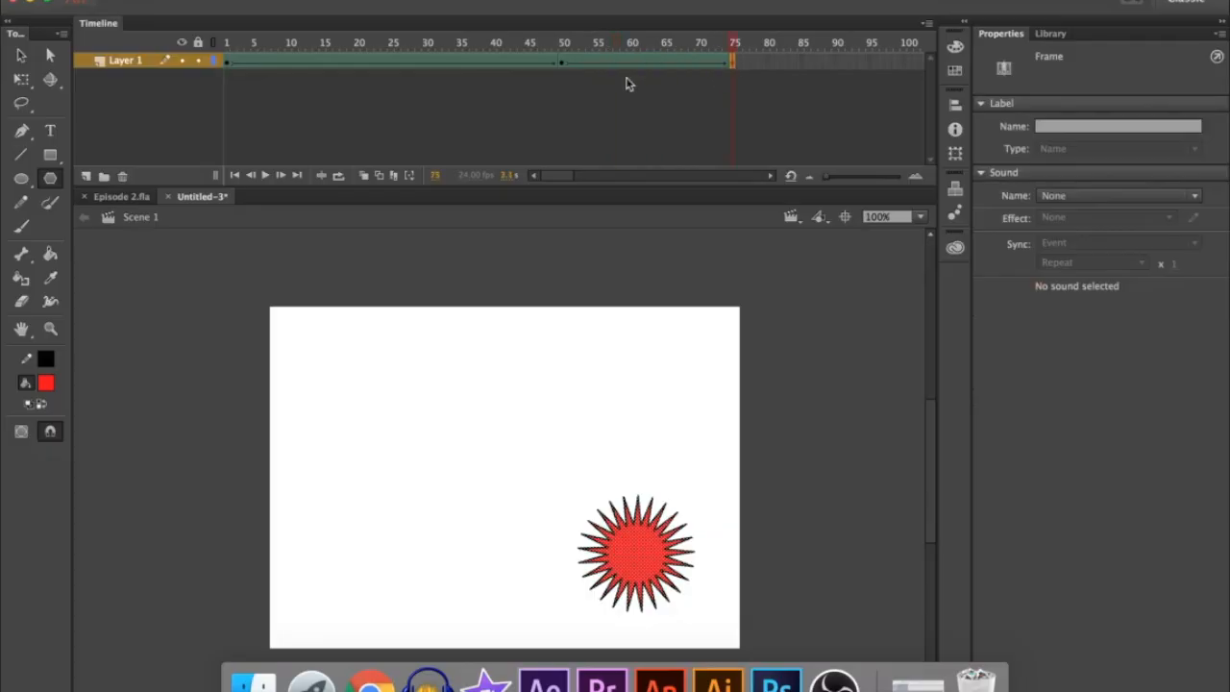
key(Return)
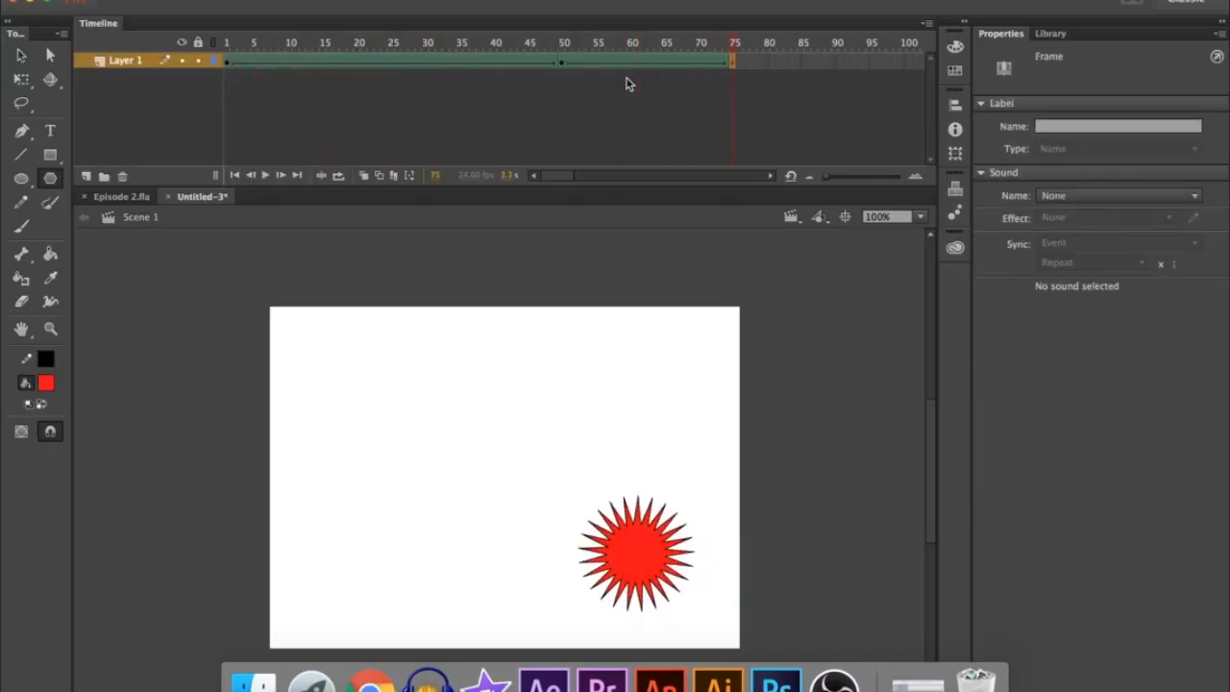
Insert a keyframe on frame 105, after the star's keyframe
drag(561, 184, 564, 183)
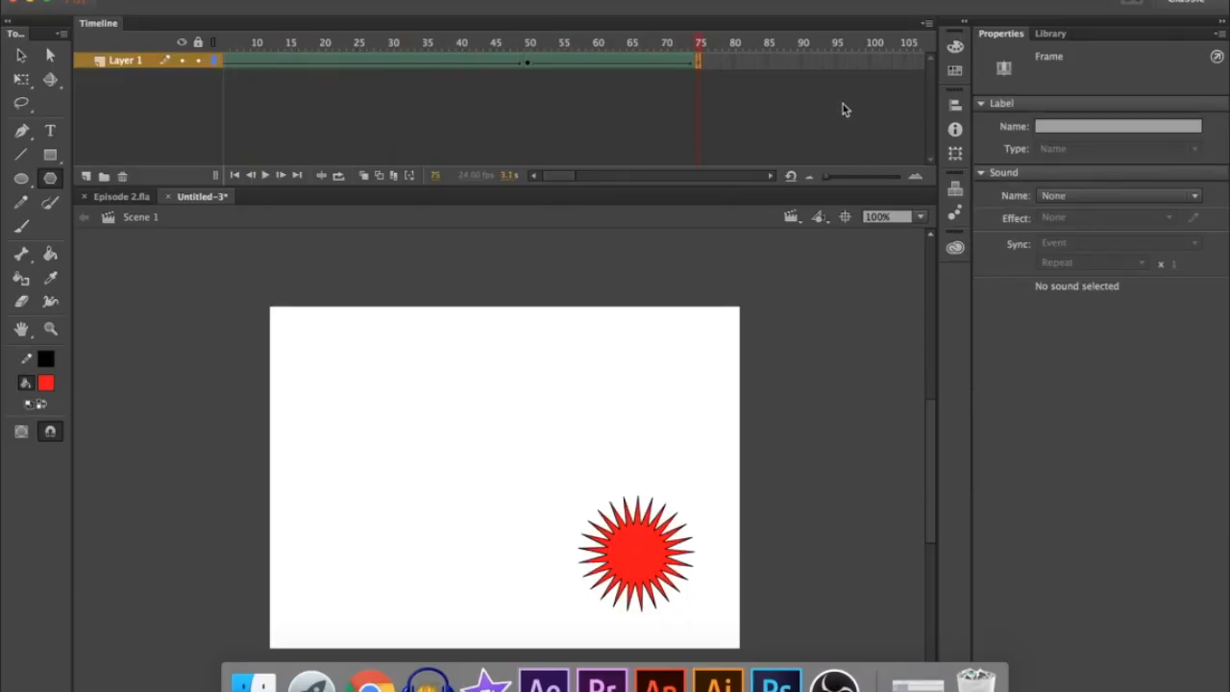
right_click(901, 62)
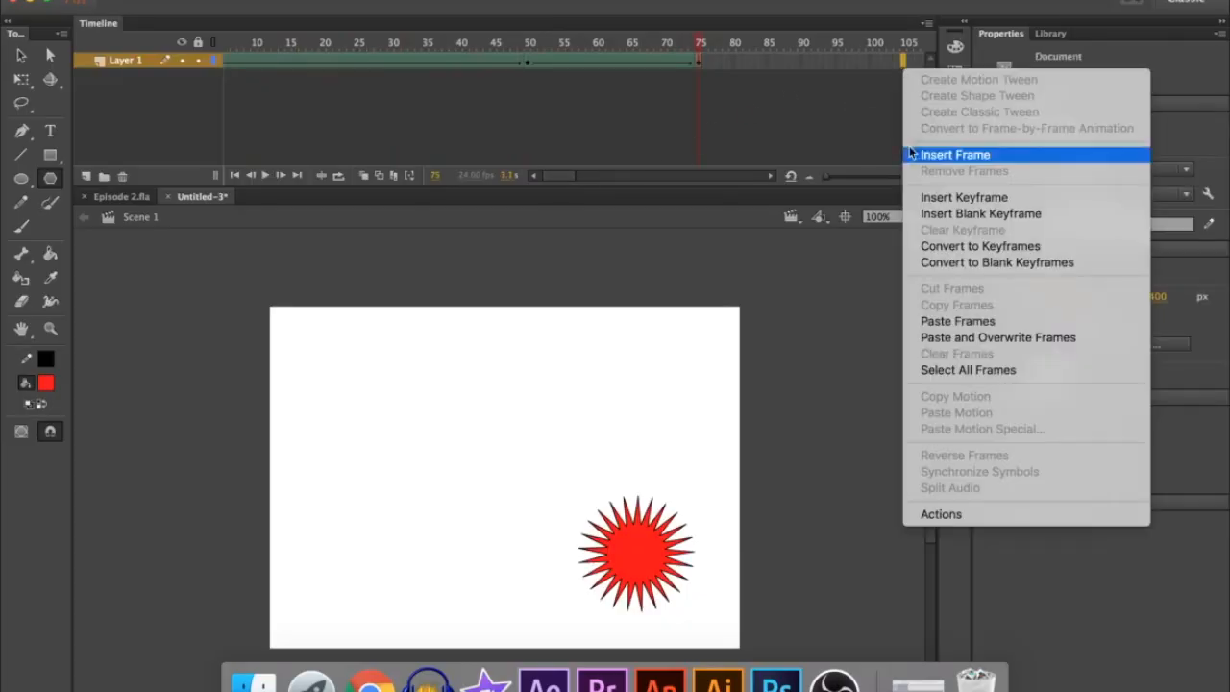
click(927, 197)
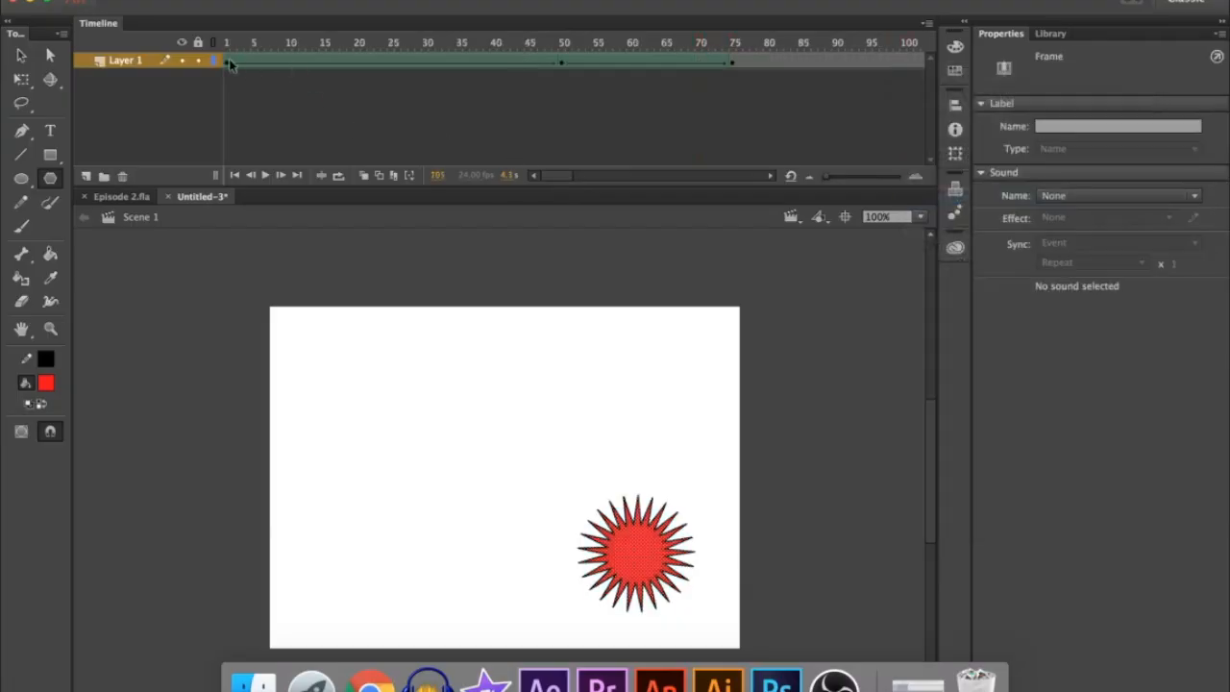
Copy the circle's keyframe from frame 1 and paste it onto frame 105 in place of the star
right_click(228, 63)
click(384, 303)
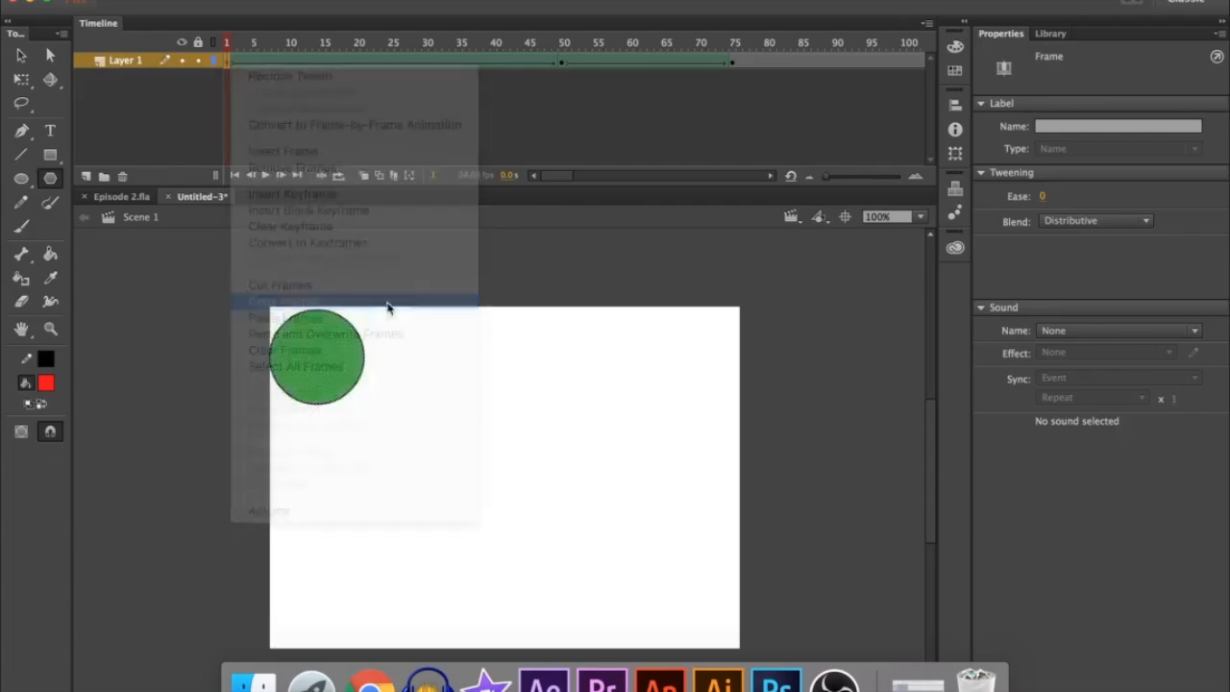
scroll(564, 91, right, 5)
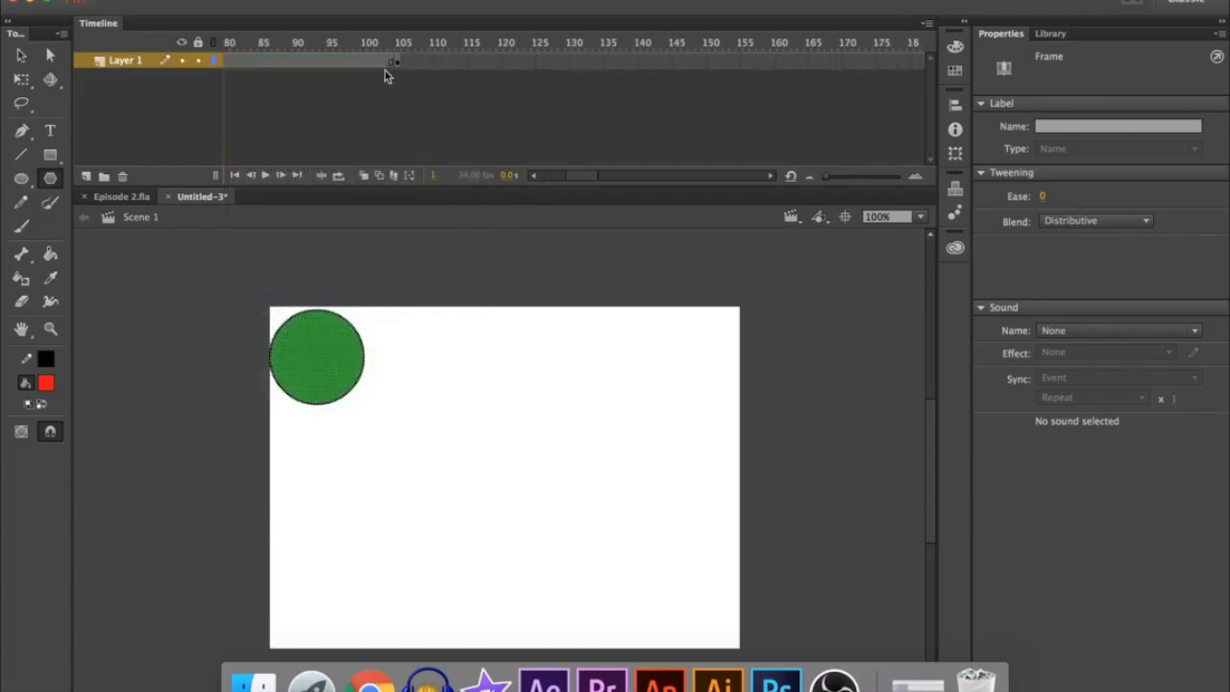
right_click(395, 67)
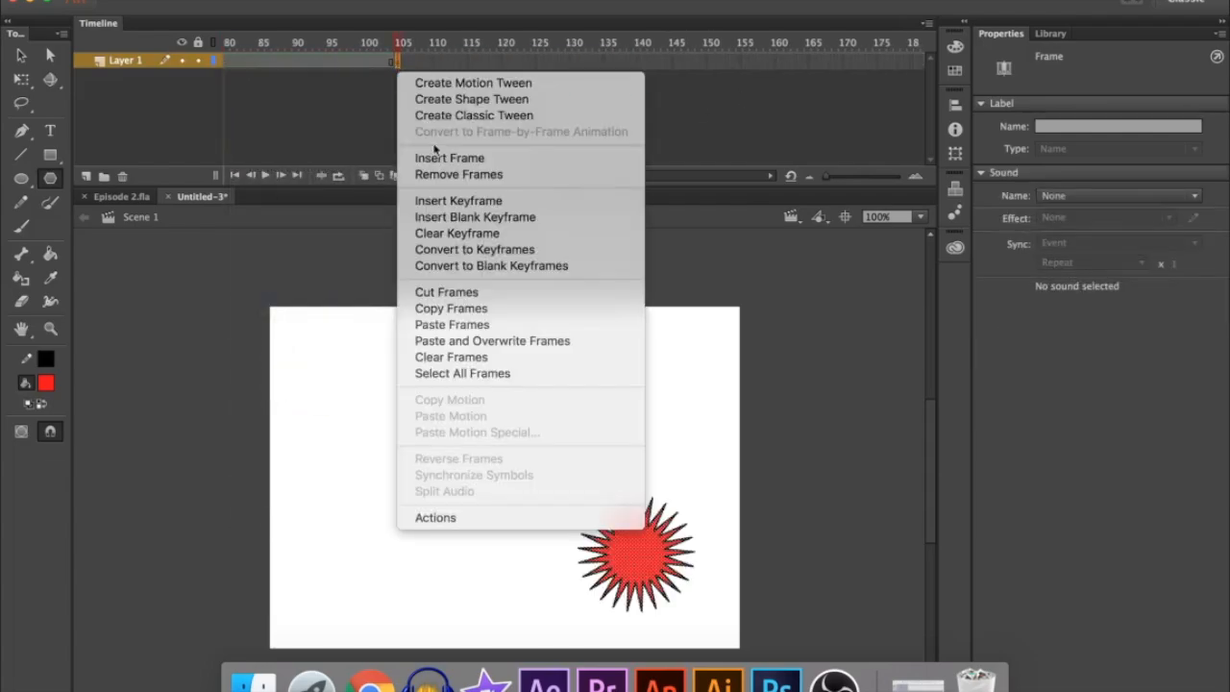
click(443, 326)
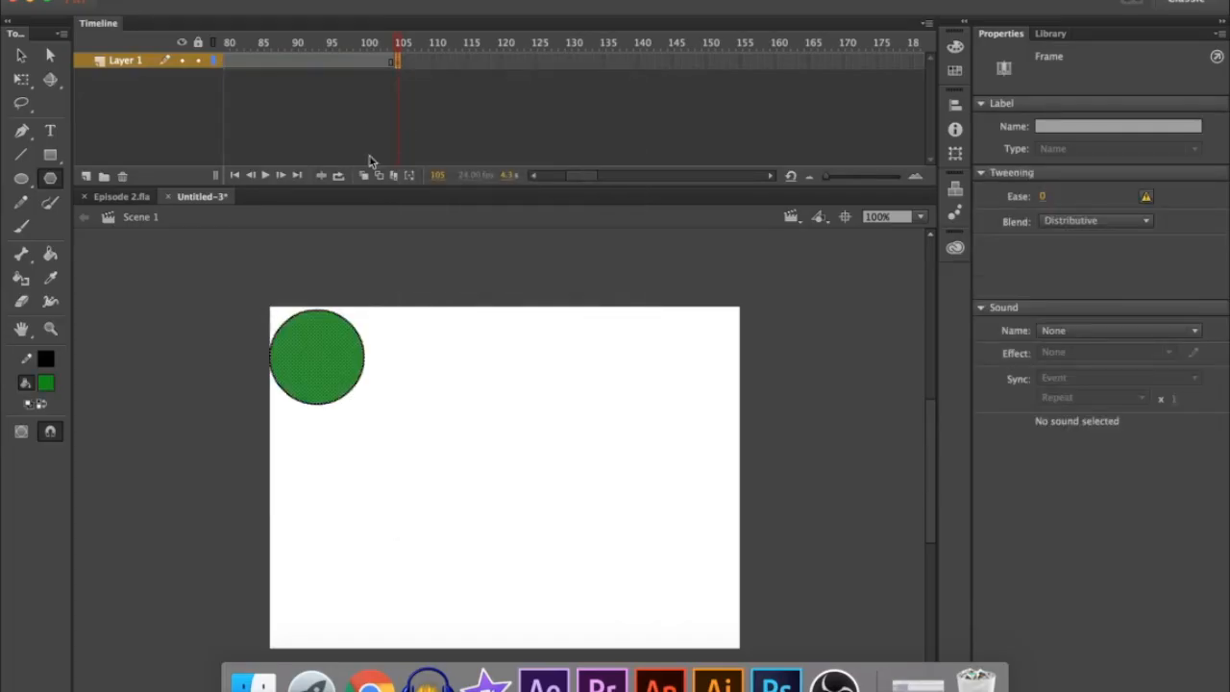
Create a shape tween from the star on frame 75 to the circle on frame 105 and test the movie
right_click(335, 68)
click(376, 96)
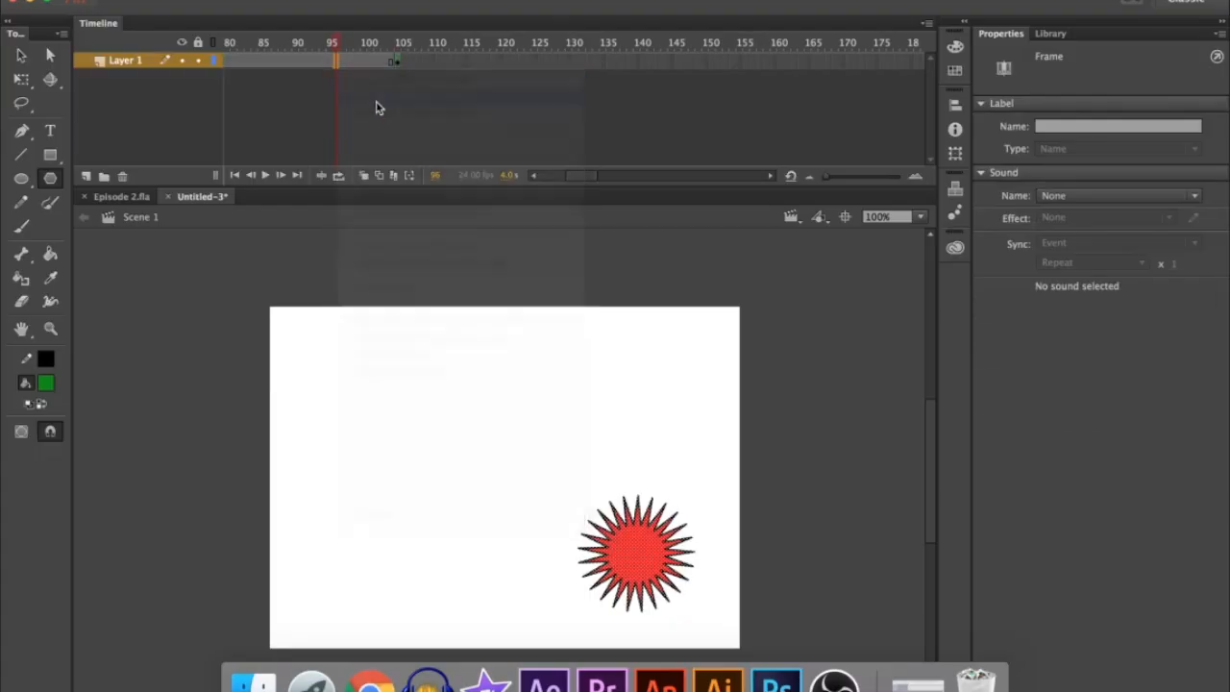
key(super+Return)
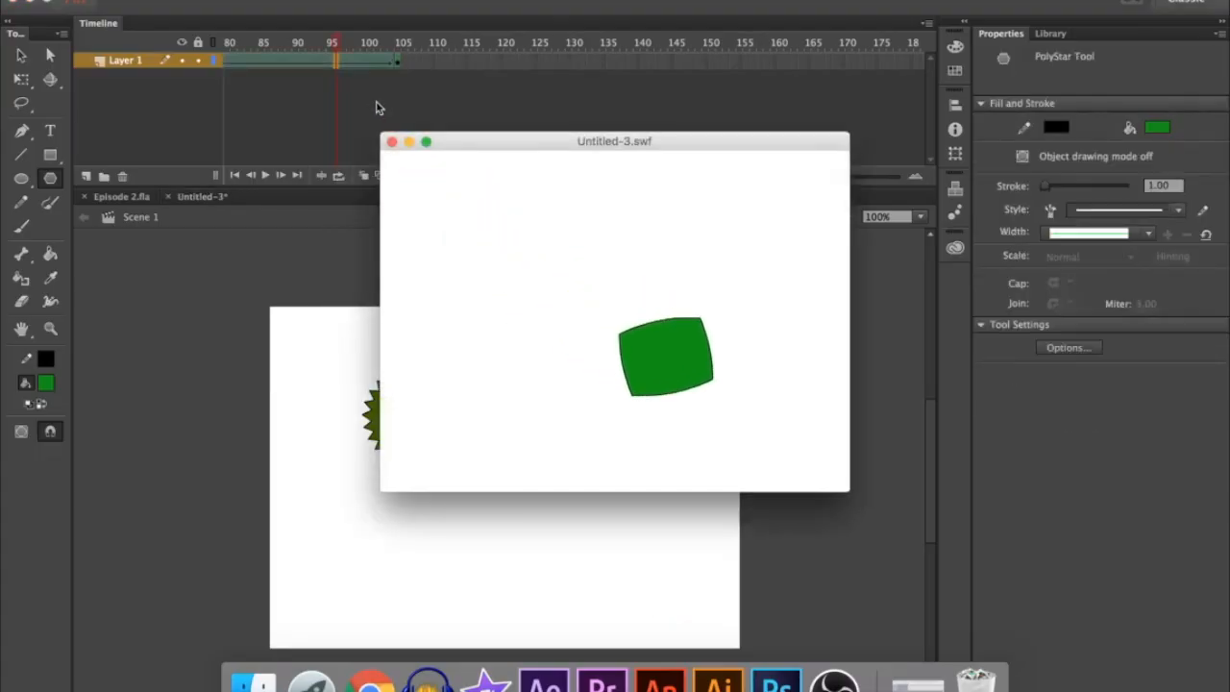